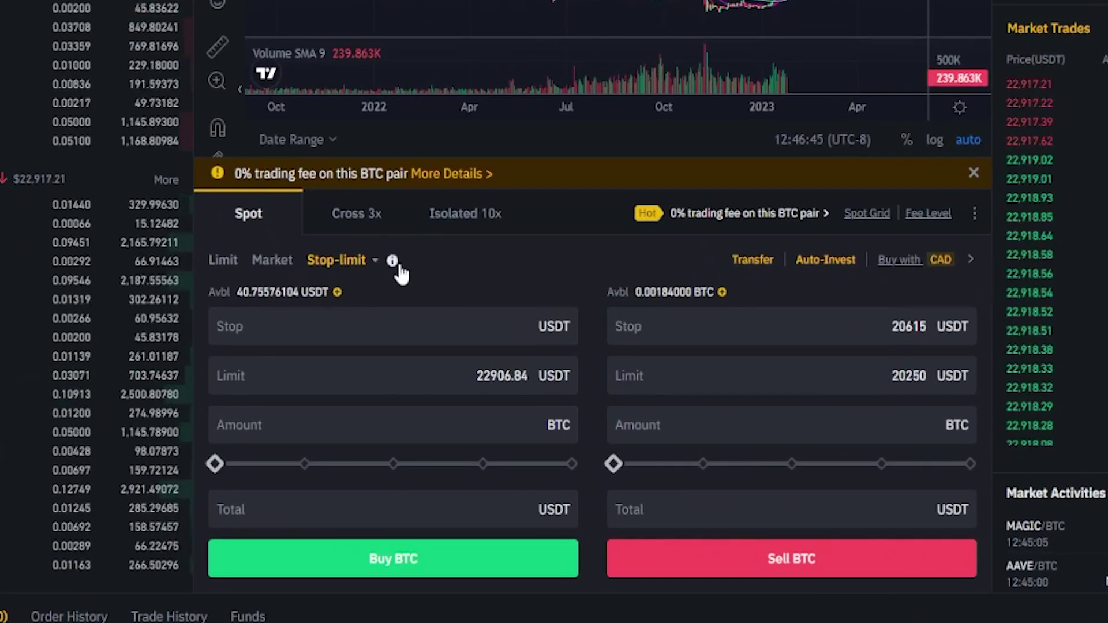
- Change the BTC/USDT order type from Stop-limit to Trailing Stop
{"action": "left_click", "coordinate": [386, 287]}
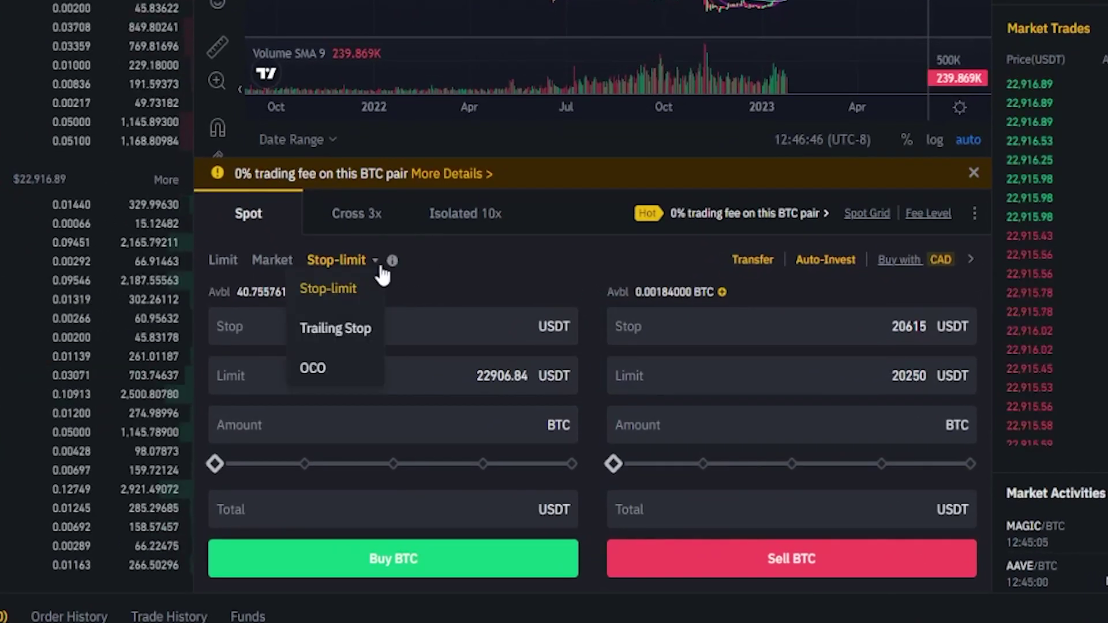
{"action": "left_click", "coordinate": [367, 330]}
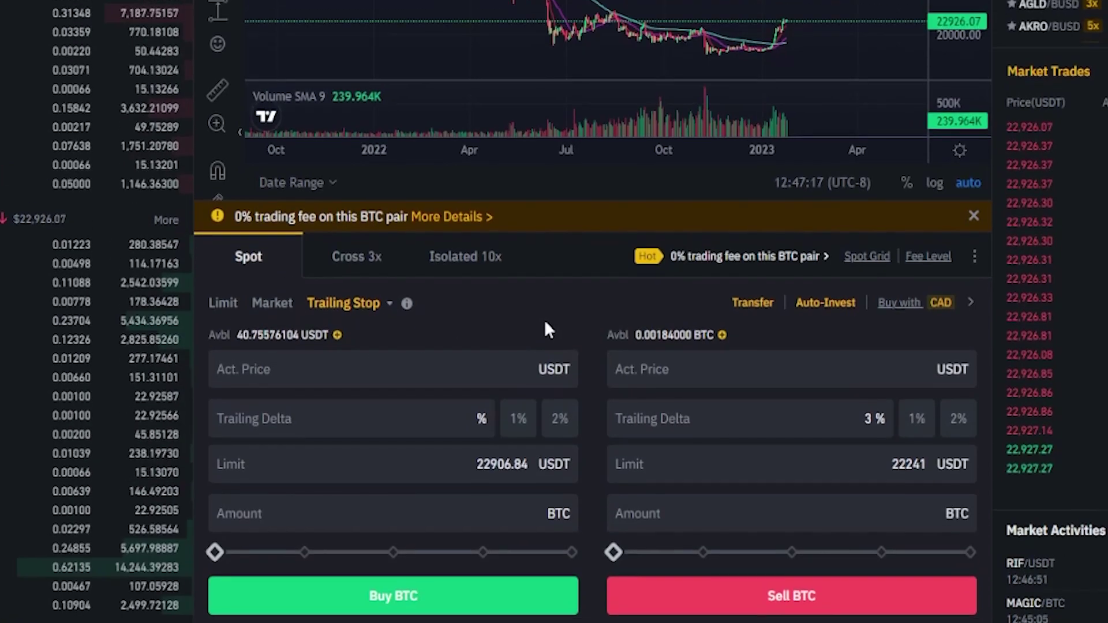
{"action": "scroll", "coordinate": [545, 329], "scroll_direction": "up", "scroll_amount": 5}
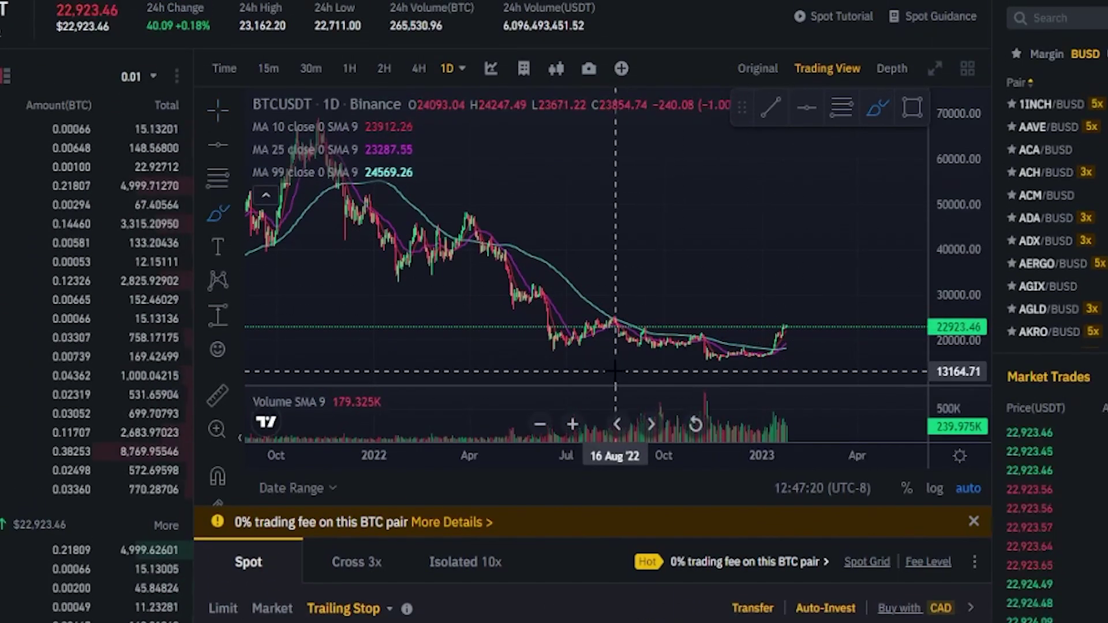
- Zoom the BTCUSDT chart, then draw and remove three trial freehand sketches near the recent lows
{"action": "scroll", "coordinate": [634, 371], "scroll_direction": "up", "scroll_amount": 1}
{"action": "scroll", "coordinate": [633, 371], "scroll_direction": "up", "scroll_amount": 3}
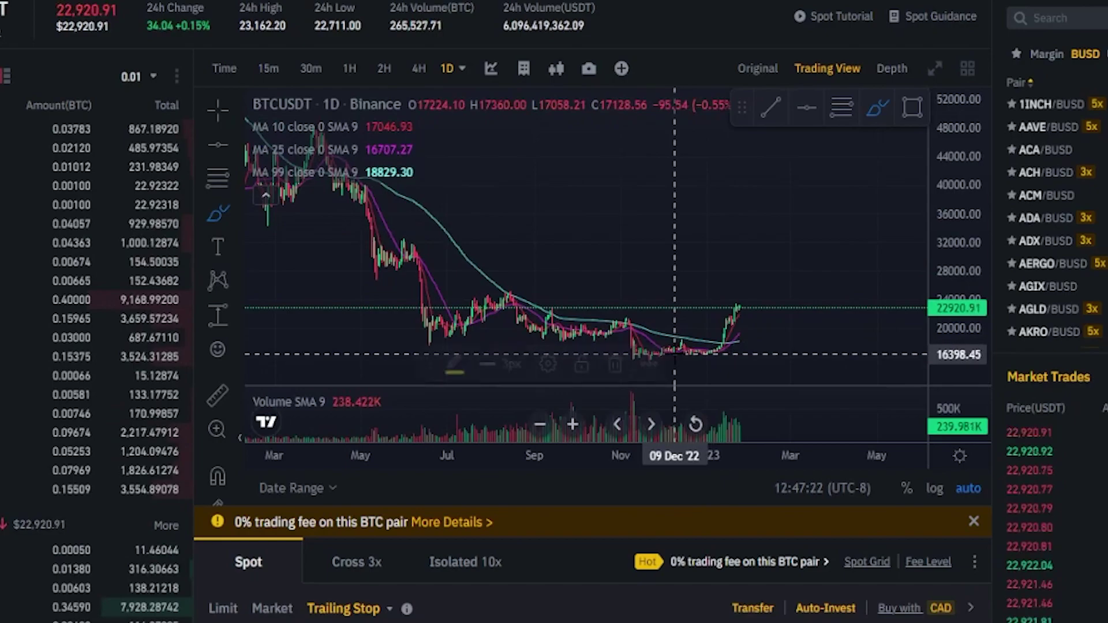
{"action": "left_click_drag", "start_coordinate": [674, 353], "coordinate": [728, 336]}
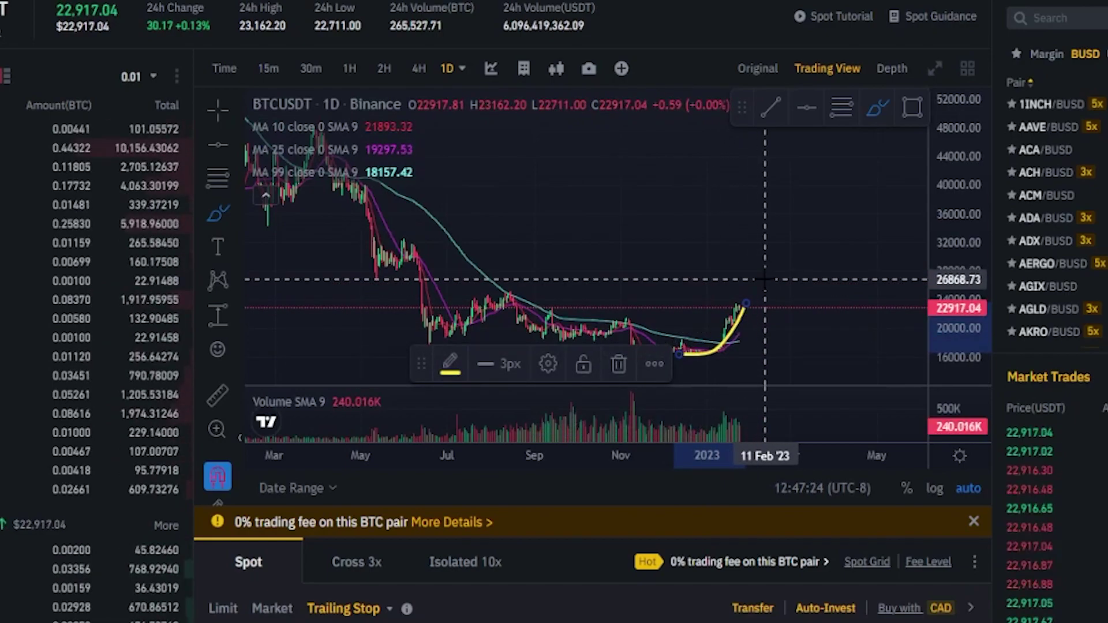
{"action": "key", "text": "Delete"}
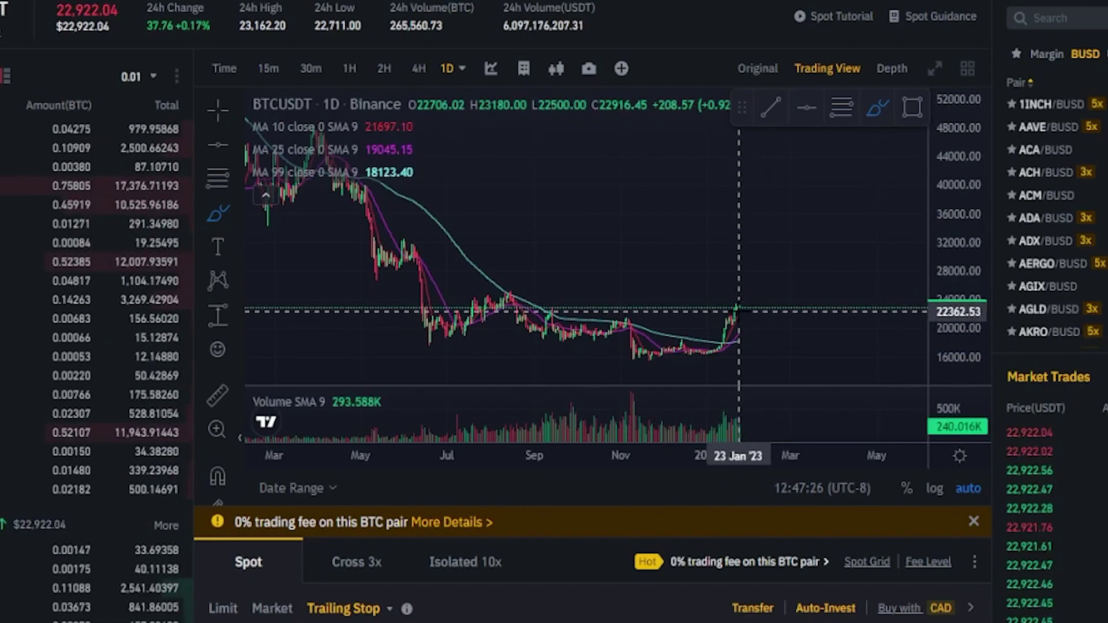
{"action": "left_click", "coordinate": [738, 310]}
{"action": "mouse_move", "coordinate": [738, 310]}
{"action": "left_mouse_down"}
{"action": "mouse_move", "coordinate": [762, 301]}
{"action": "mouse_move", "coordinate": [795, 384]}
{"action": "left_mouse_up"}
{"action": "key", "text": "Delete"}
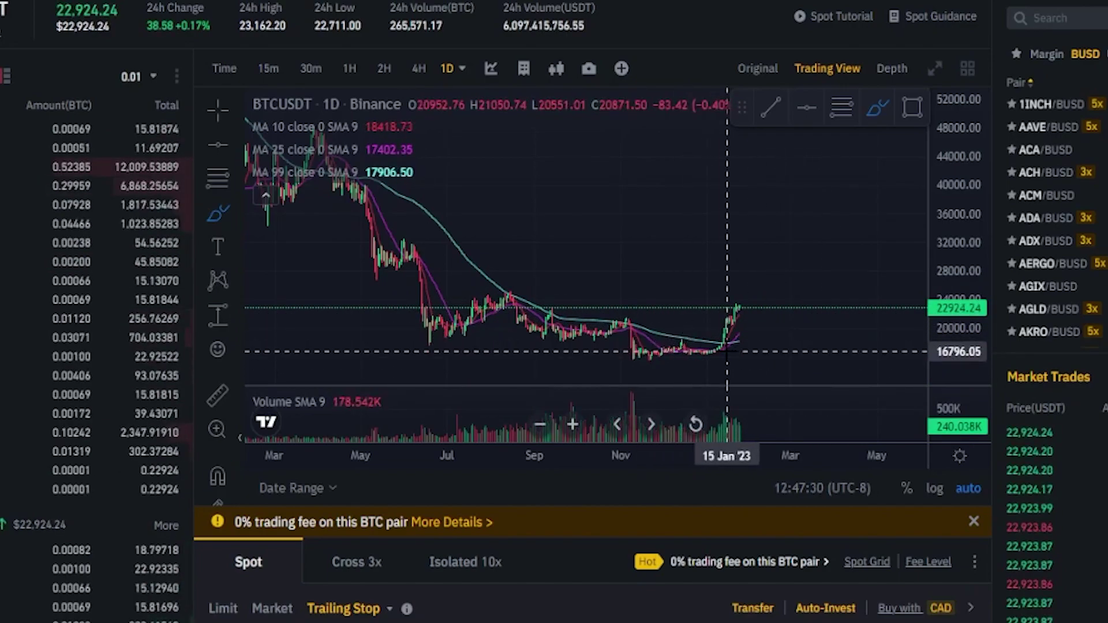
{"action": "mouse_move", "coordinate": [729, 349]}
{"action": "left_mouse_down"}
{"action": "mouse_move", "coordinate": [634, 358]}
{"action": "mouse_move", "coordinate": [700, 366]}
{"action": "mouse_move", "coordinate": [724, 350]}
{"action": "left_mouse_up"}
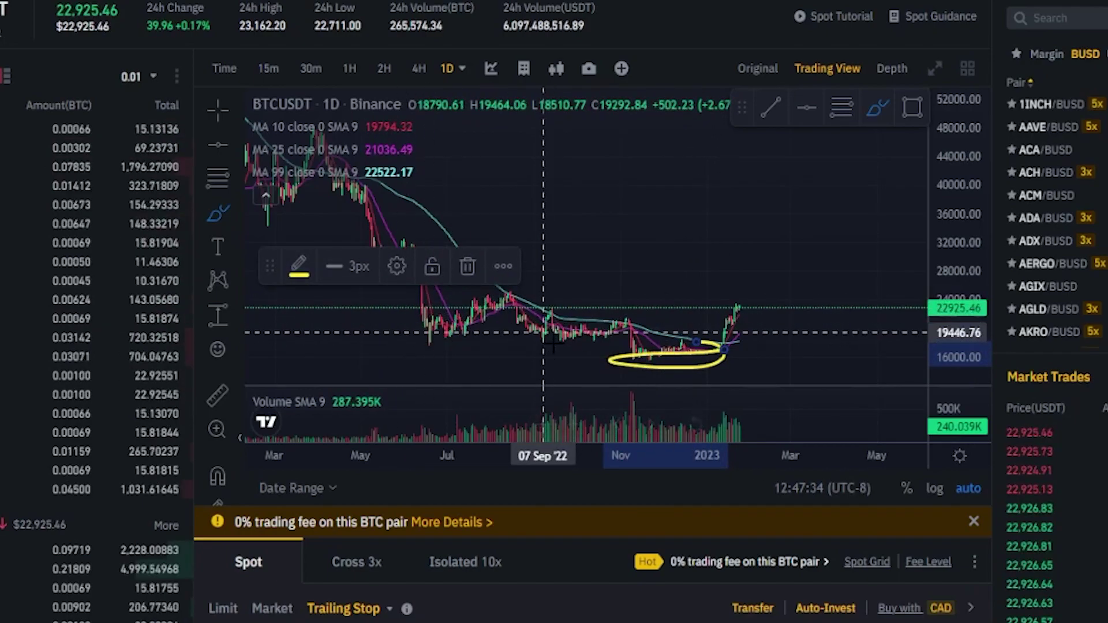
{"action": "key", "text": "ctrl+z"}
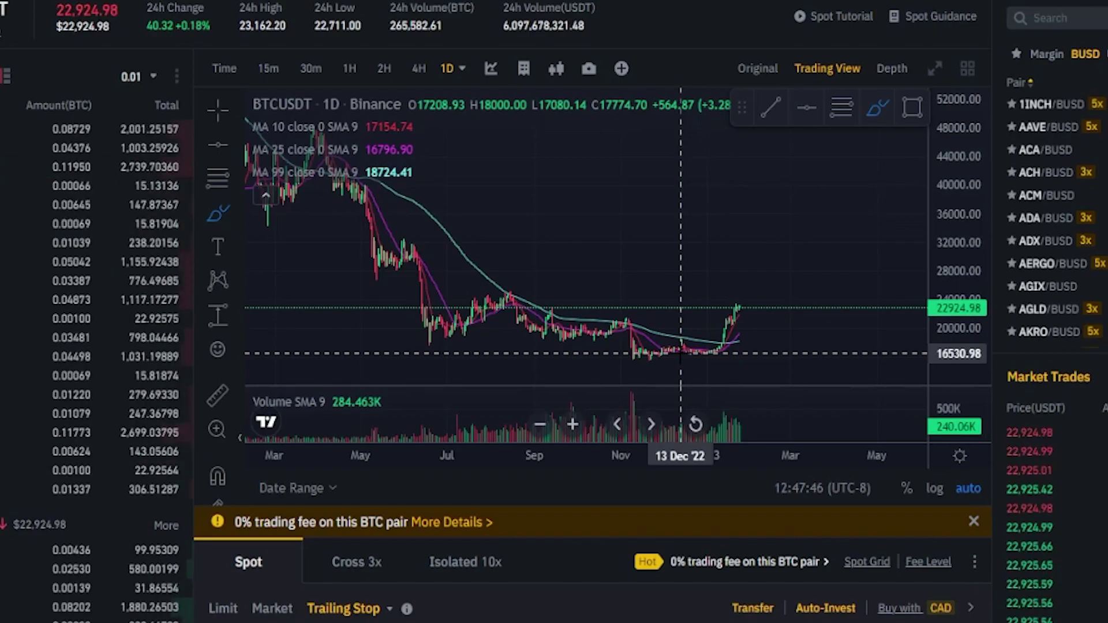
- Draw a horizontal line at 15868.30 and start entering 15868 as the buy activation price
{"action": "left_click", "coordinate": [806, 107]}
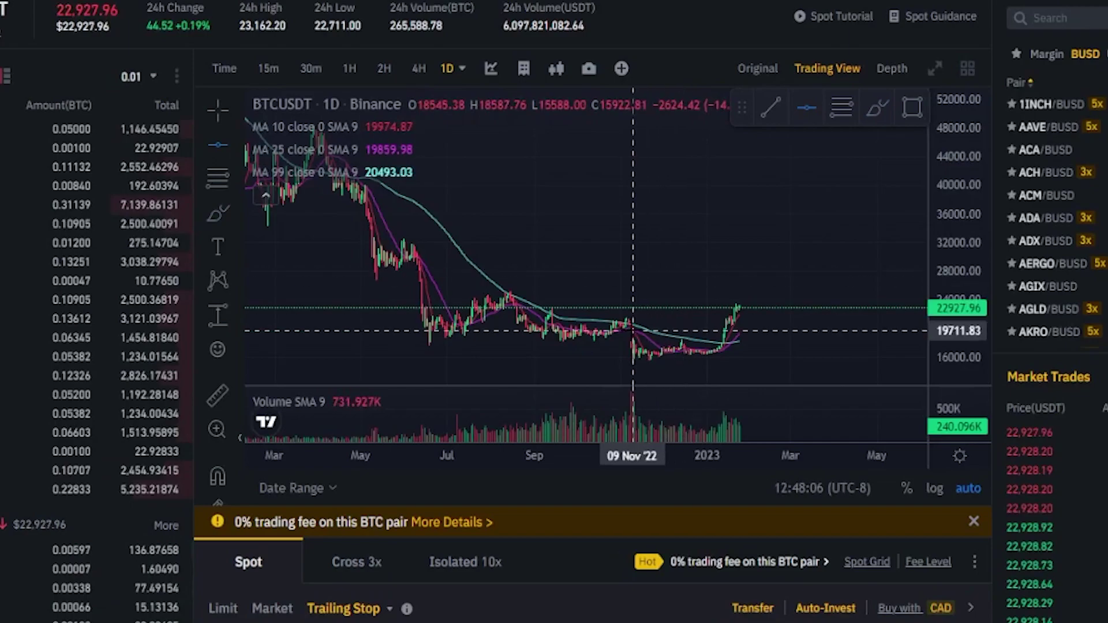
{"action": "left_click", "coordinate": [689, 358]}
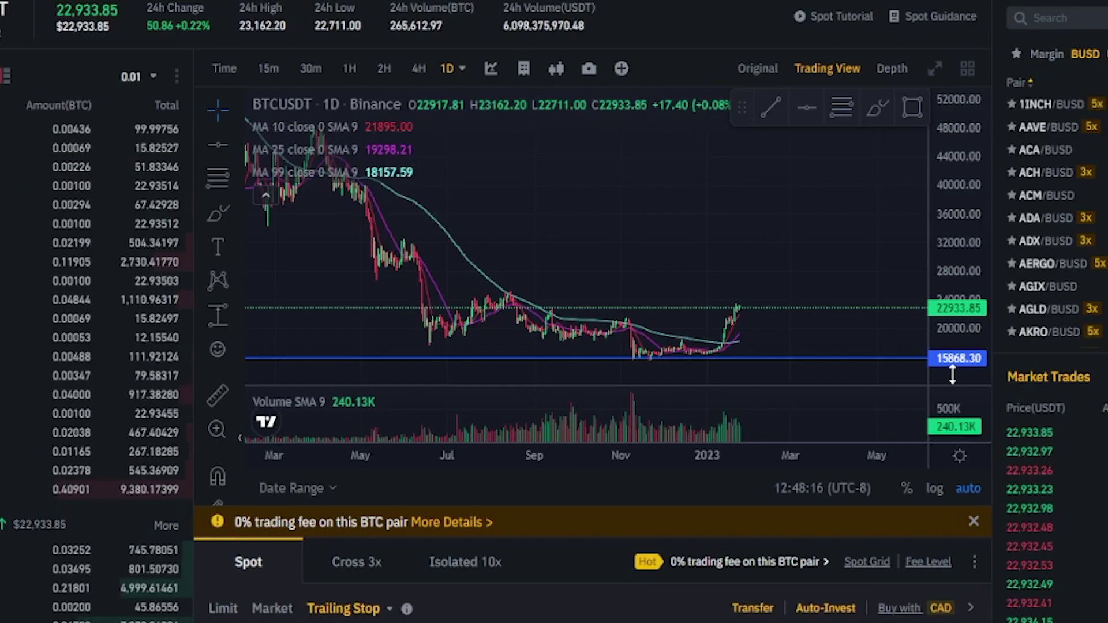
{"action": "scroll", "coordinate": [663, 421], "scroll_direction": "down", "scroll_amount": 5}
{"action": "scroll", "coordinate": [381, 422], "scroll_direction": "down", "scroll_amount": 1}
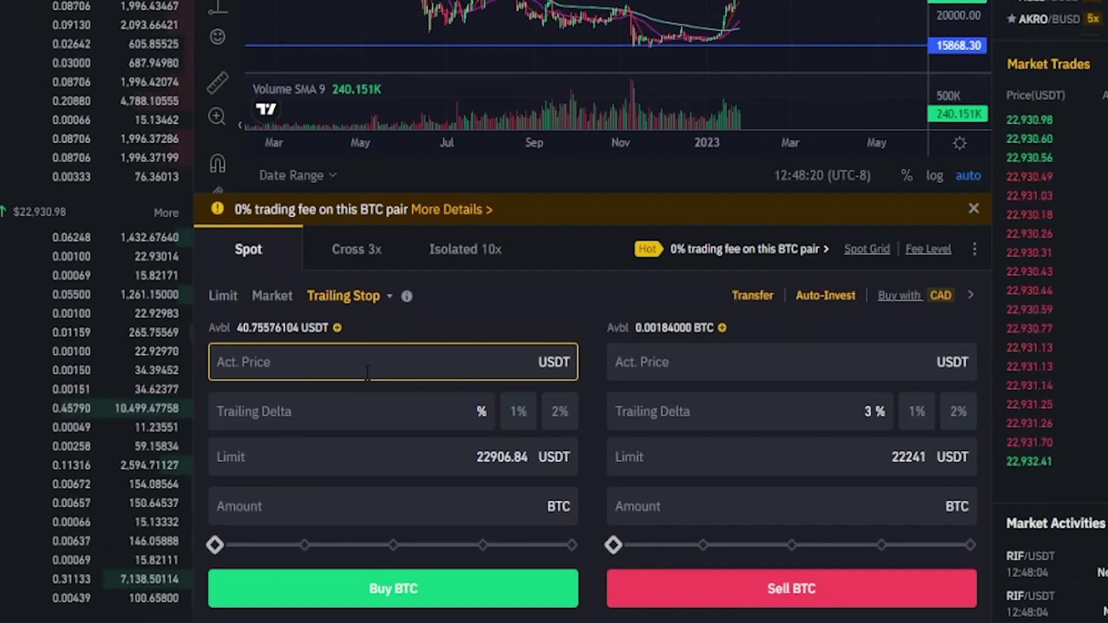
{"action": "type", "text": "15"}
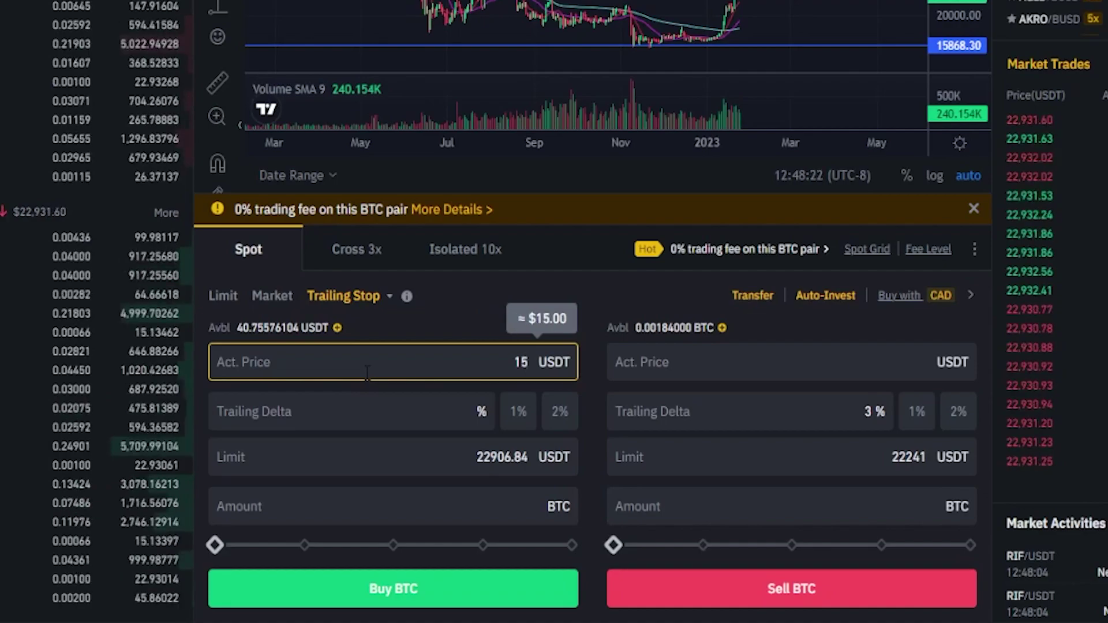
{"action": "type", "text": "868"}
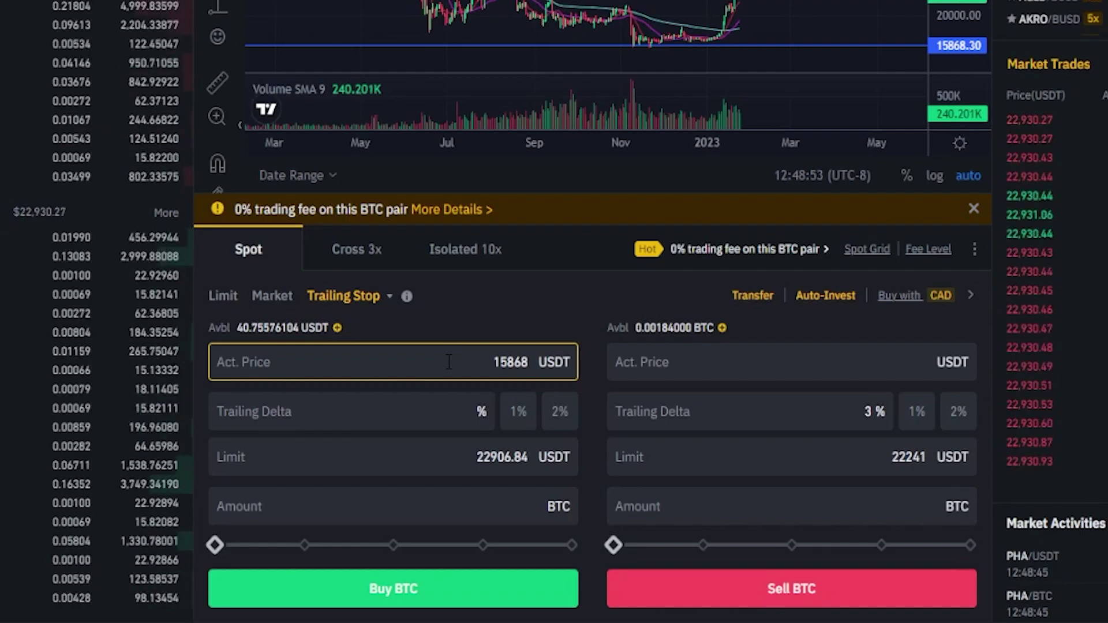
- Give the trailing stop buy a 4% trailing delta and a 16000 USDT limit price
{"action": "left_click", "coordinate": [285, 413]}
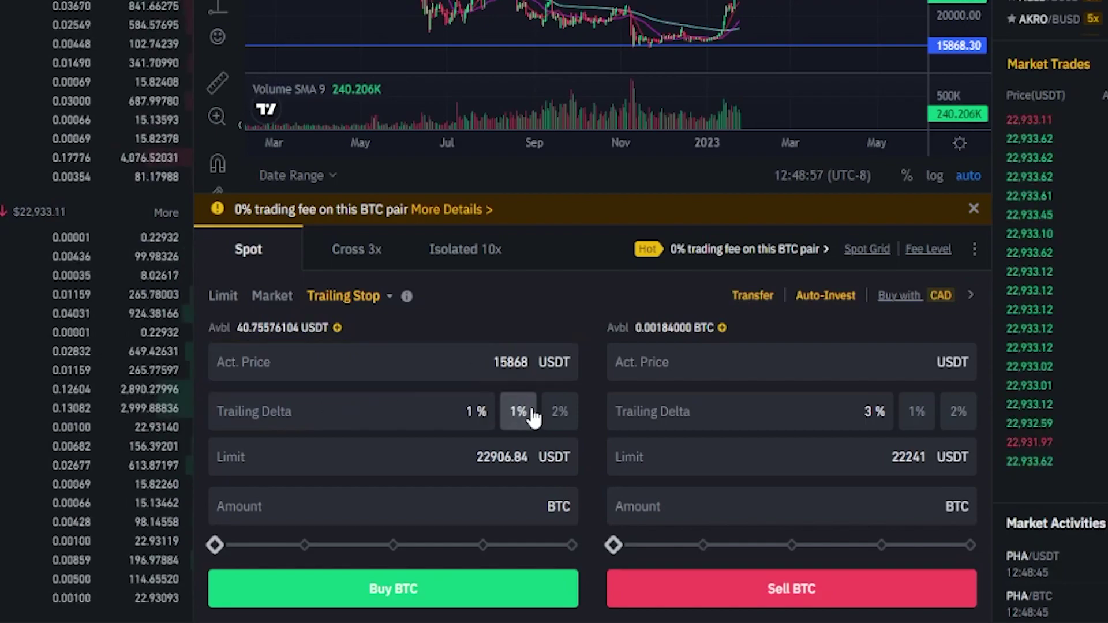
{"action": "left_click", "coordinate": [559, 411]}
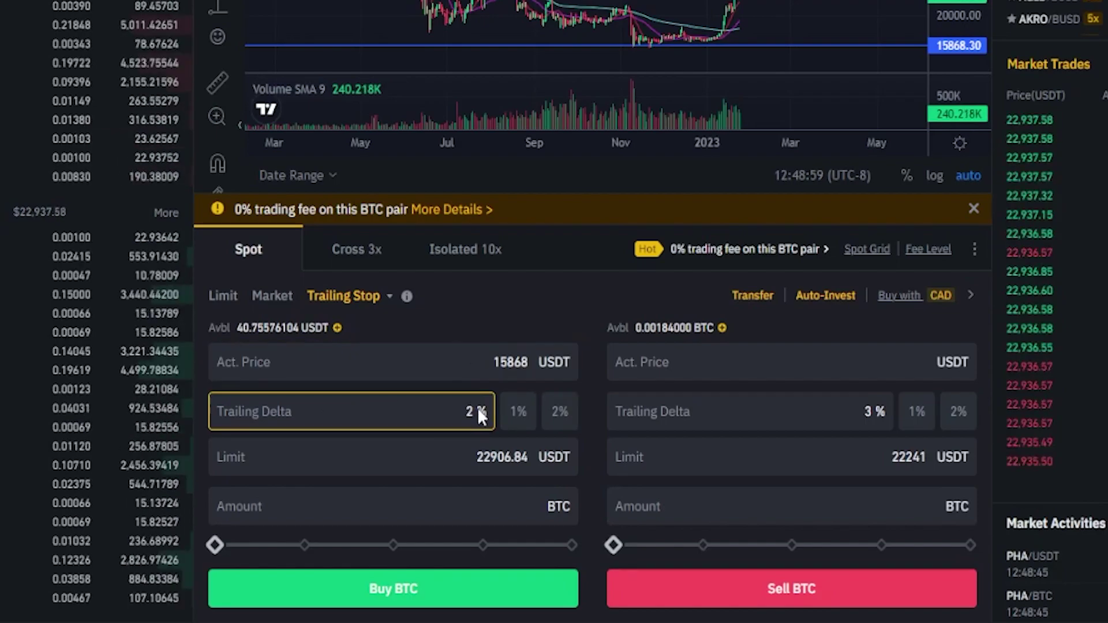
{"action": "left_click_drag", "start_coordinate": [476, 411], "coordinate": [459, 410]}
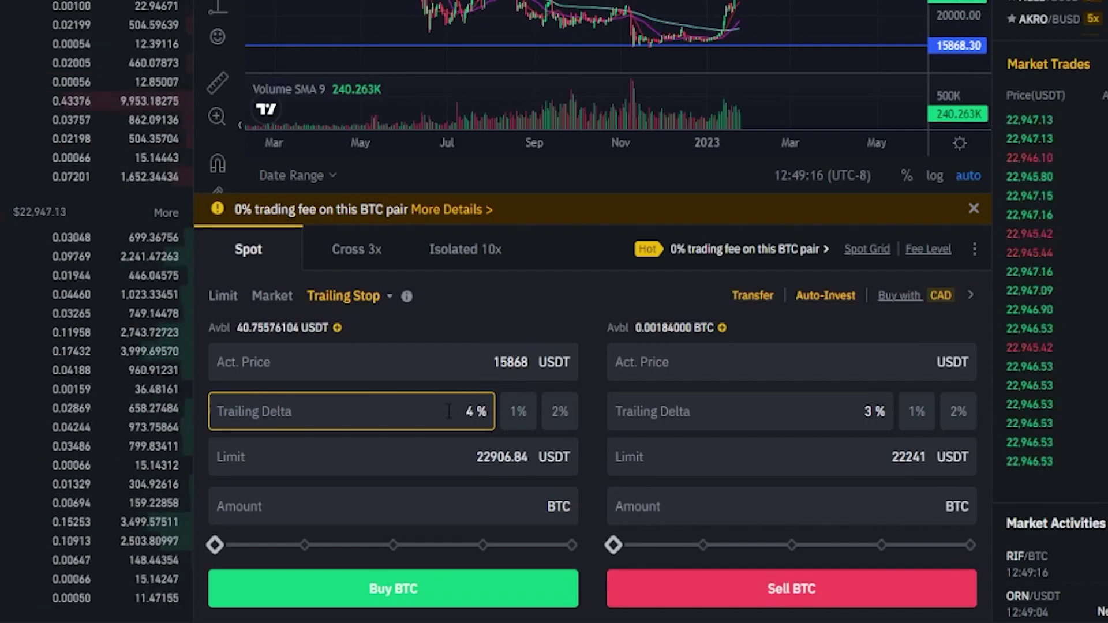
{"action": "left_click", "coordinate": [398, 455]}
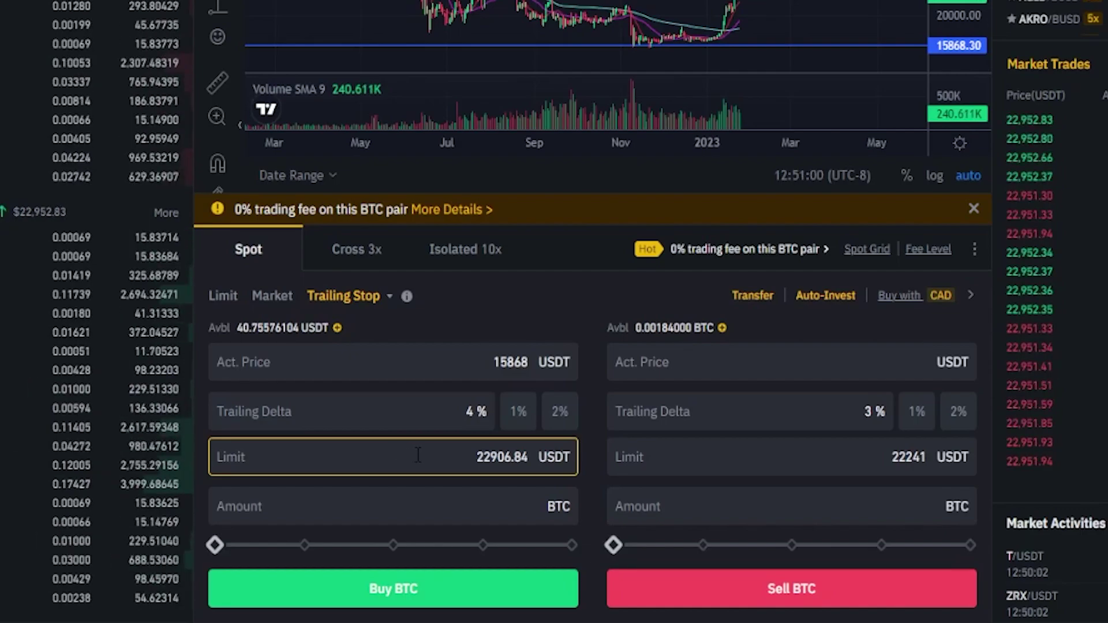
{"action": "left_click_drag", "start_coordinate": [474, 457], "coordinate": [530, 457]}
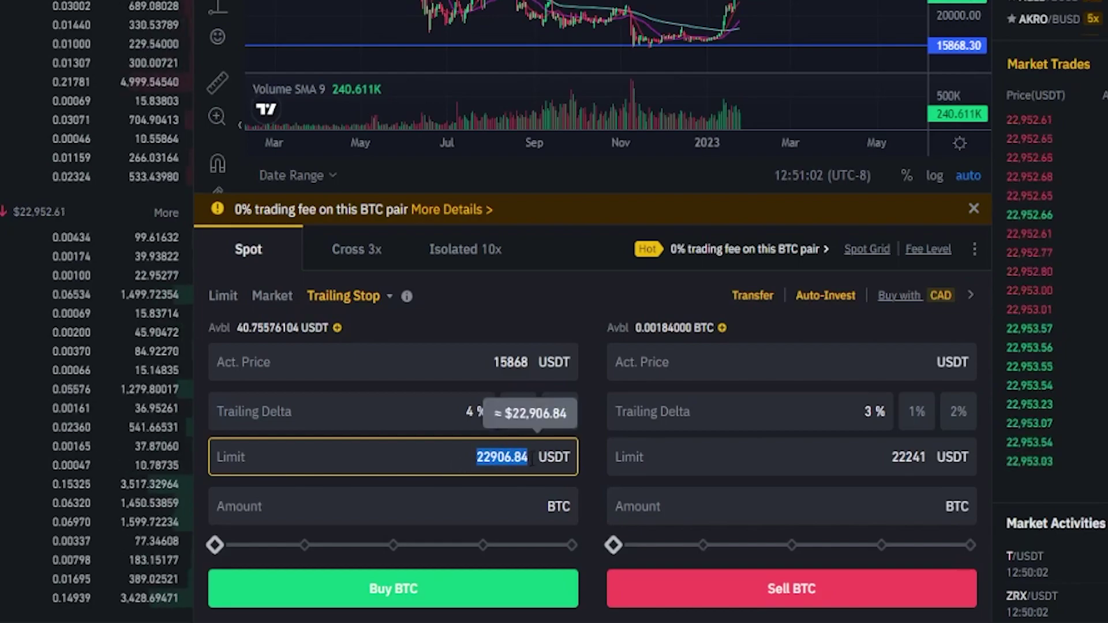
{"action": "type", "text": "16000"}
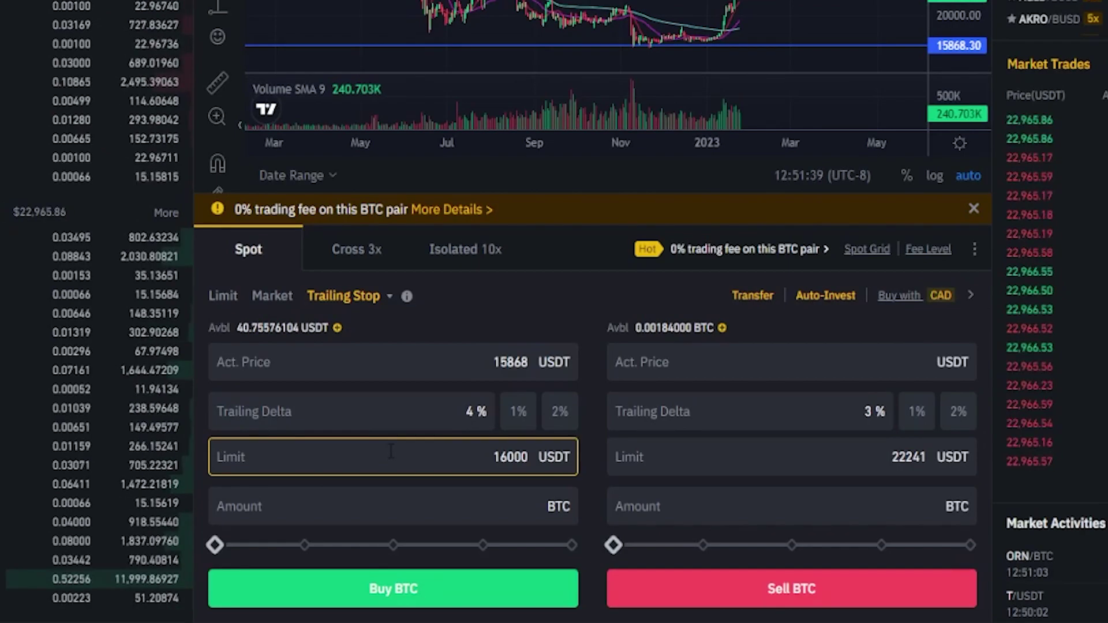
{"action": "scroll", "coordinate": [585, 420], "scroll_direction": "up", "scroll_amount": 5}
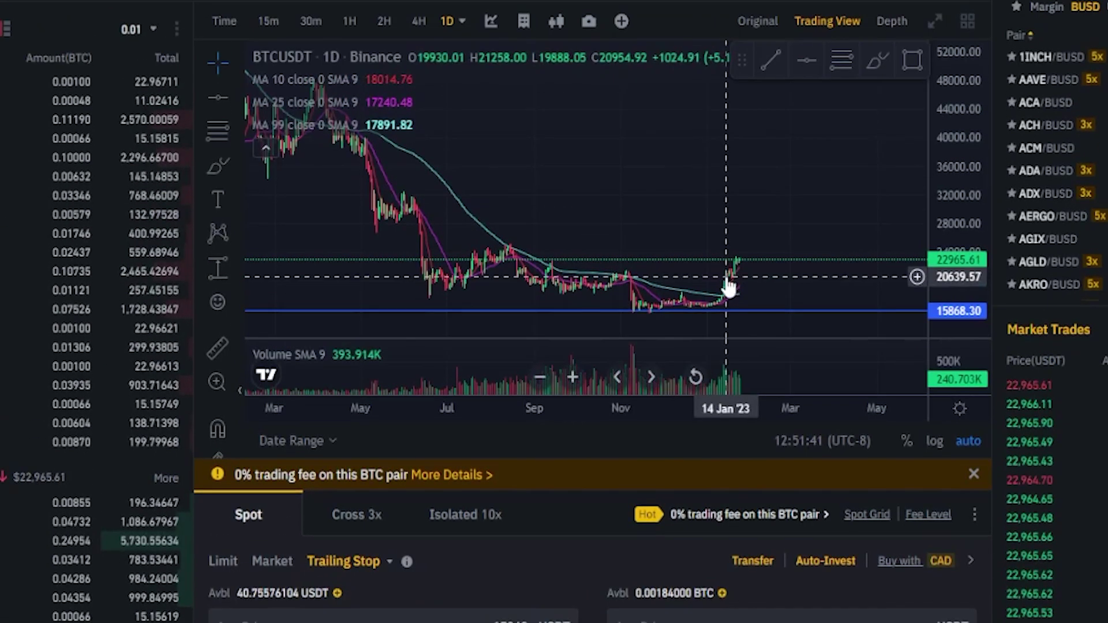
{"action": "left_click", "coordinate": [877, 65]}
{"action": "mouse_move", "coordinate": [734, 264]}
{"action": "left_mouse_down"}
{"action": "mouse_move", "coordinate": [778, 278]}
{"action": "mouse_move", "coordinate": [789, 318]}
{"action": "mouse_move", "coordinate": [768, 316]}
{"action": "mouse_move", "coordinate": [789, 333]}
{"action": "mouse_move", "coordinate": [808, 327]}
{"action": "mouse_move", "coordinate": [797, 323]}
{"action": "left_mouse_up"}
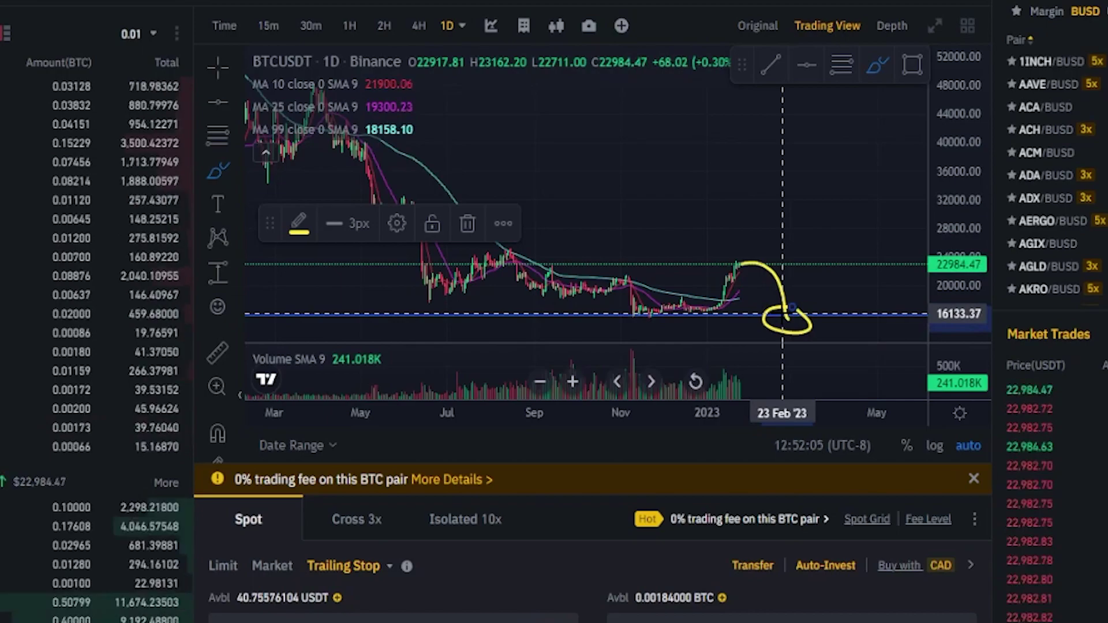
{"action": "key", "text": "ctrl+z"}
{"action": "key", "text": "ctrl+z"}
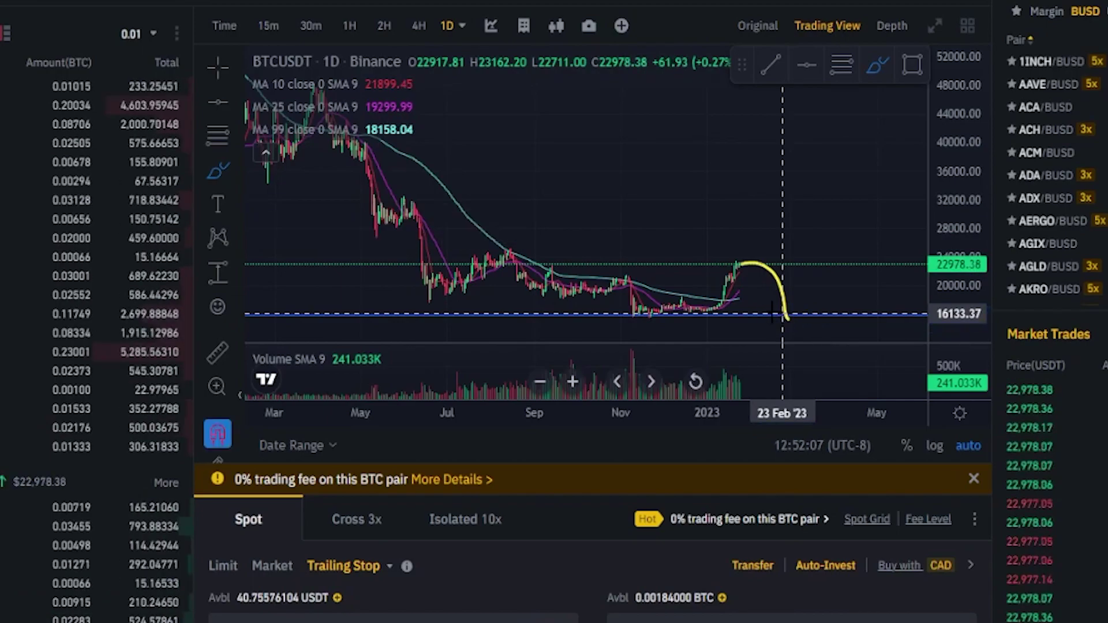
{"action": "left_click_drag", "start_coordinate": [783, 319], "coordinate": [787, 340]}
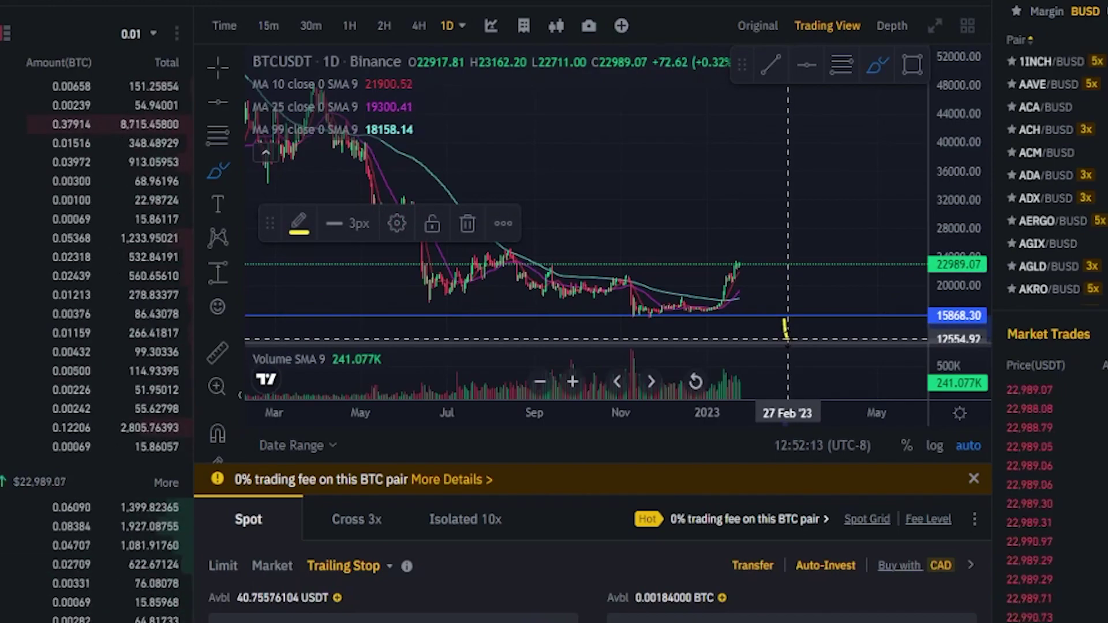
{"action": "left_click_drag", "start_coordinate": [788, 339], "coordinate": [796, 326]}
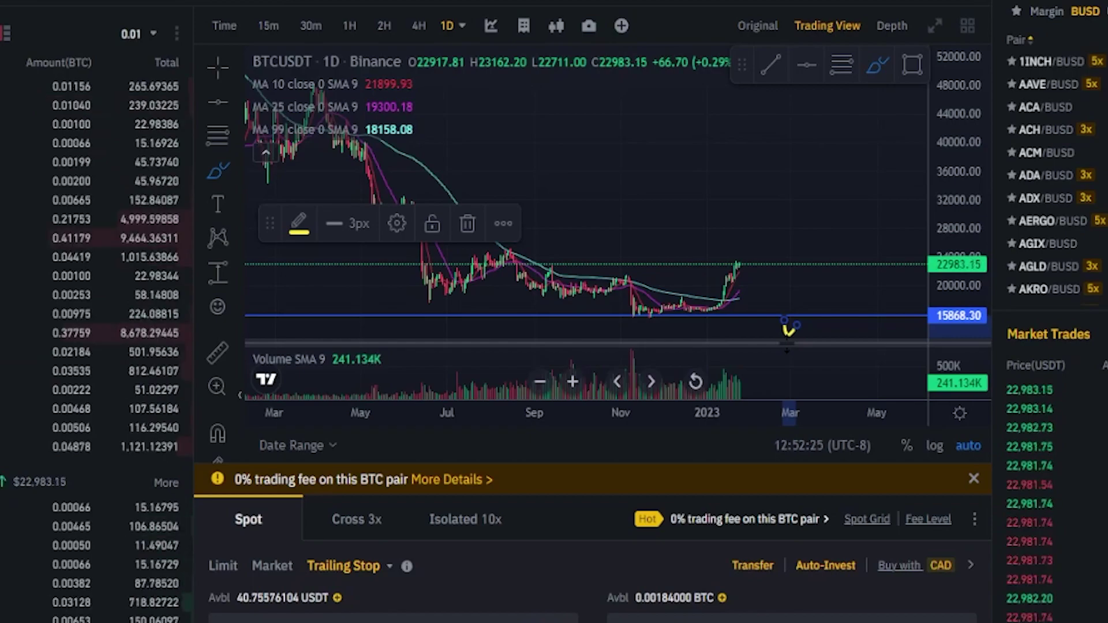
- Set the buy amount to the full USDT balance (0.00254 BTC) and submit it for confirmation
{"action": "left_click", "coordinate": [768, 298]}
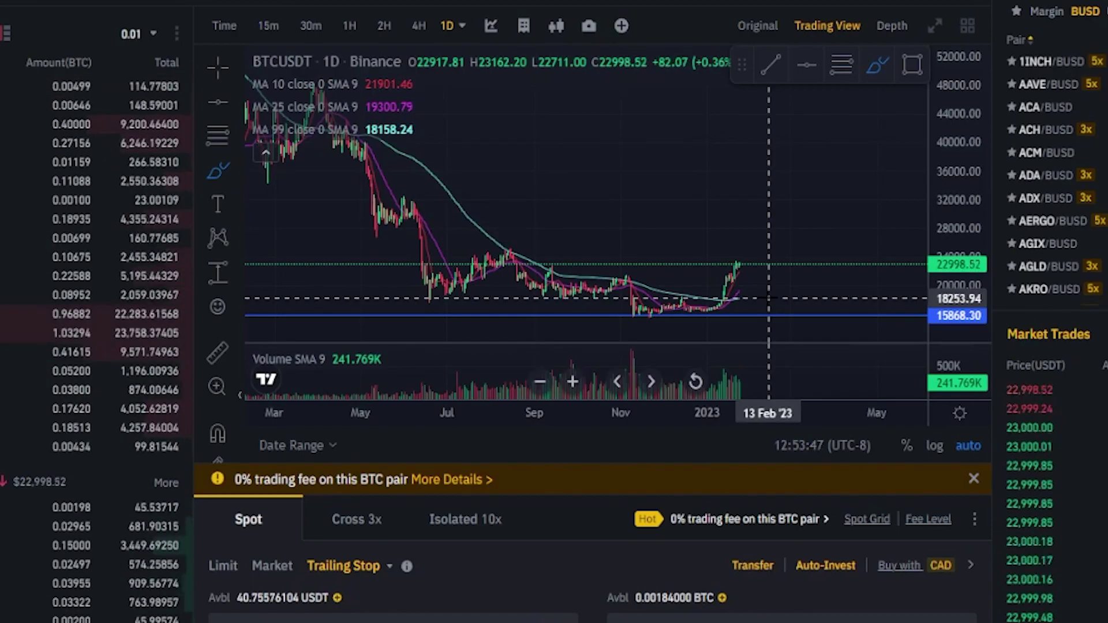
{"action": "scroll", "coordinate": [507, 328], "scroll_direction": "down", "scroll_amount": 5}
{"action": "left_click", "coordinate": [364, 494]}
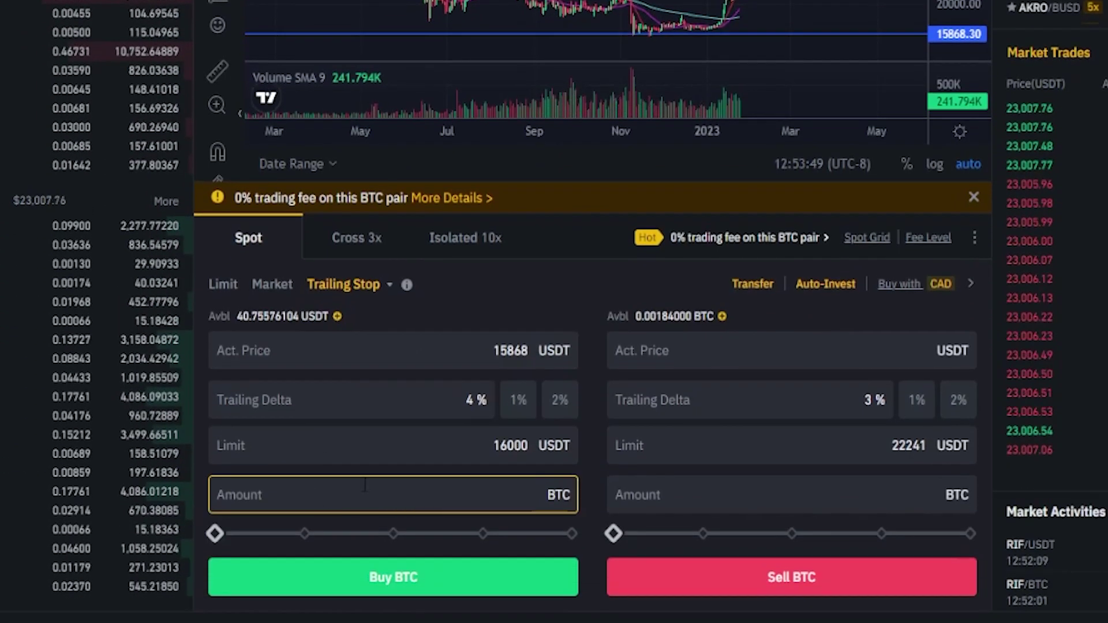
{"action": "left_click", "coordinate": [571, 534]}
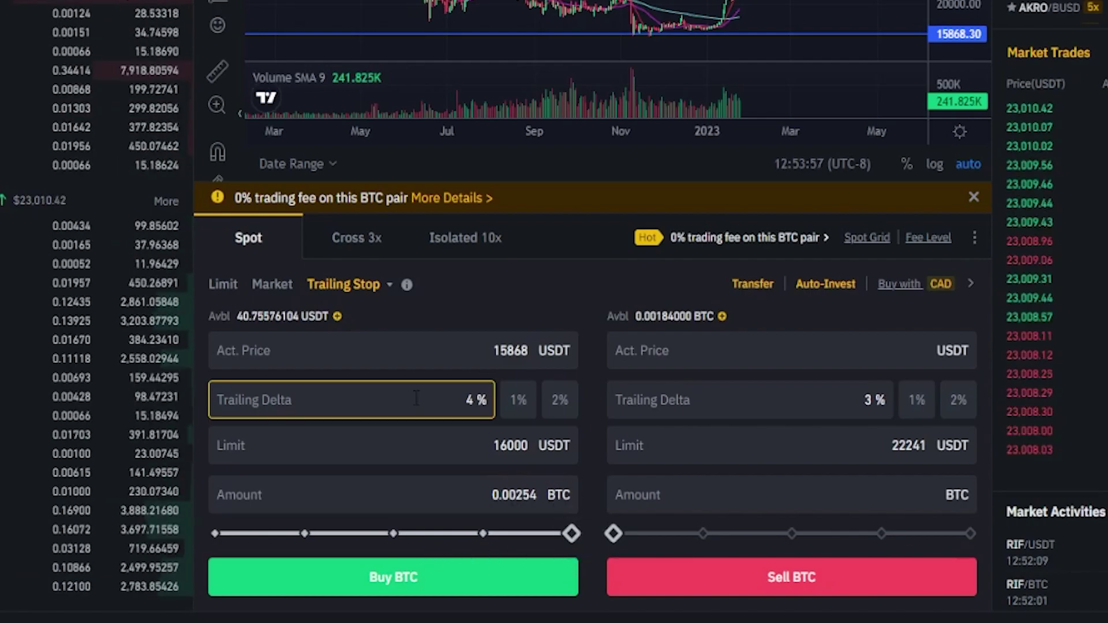
{"action": "left_click", "coordinate": [389, 588]}
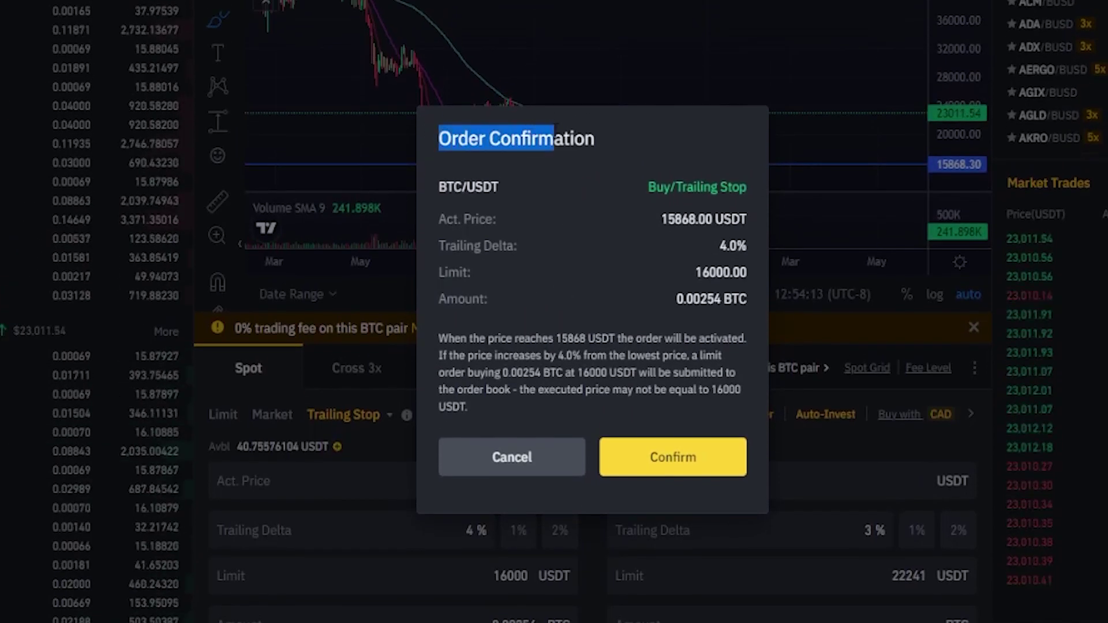
- Review the activation price, trailing delta and limit, then confirm the 0.00254 BTC trailing stop buy
{"action": "left_click_drag", "start_coordinate": [554, 139], "coordinate": [506, 133]}
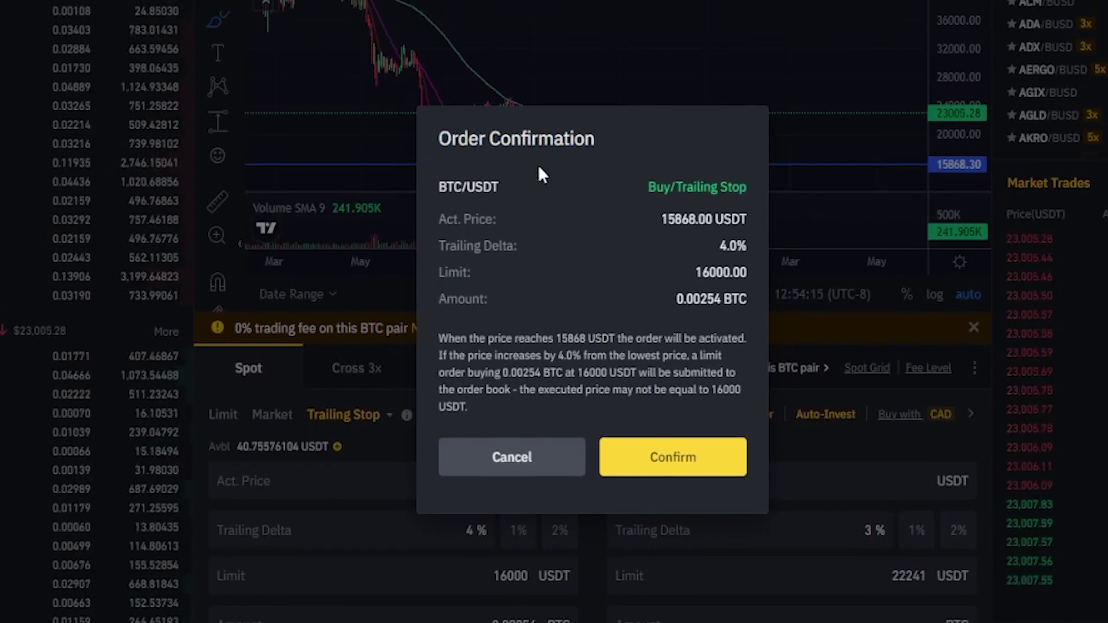
{"action": "left_click_drag", "start_coordinate": [437, 231], "coordinate": [747, 215]}
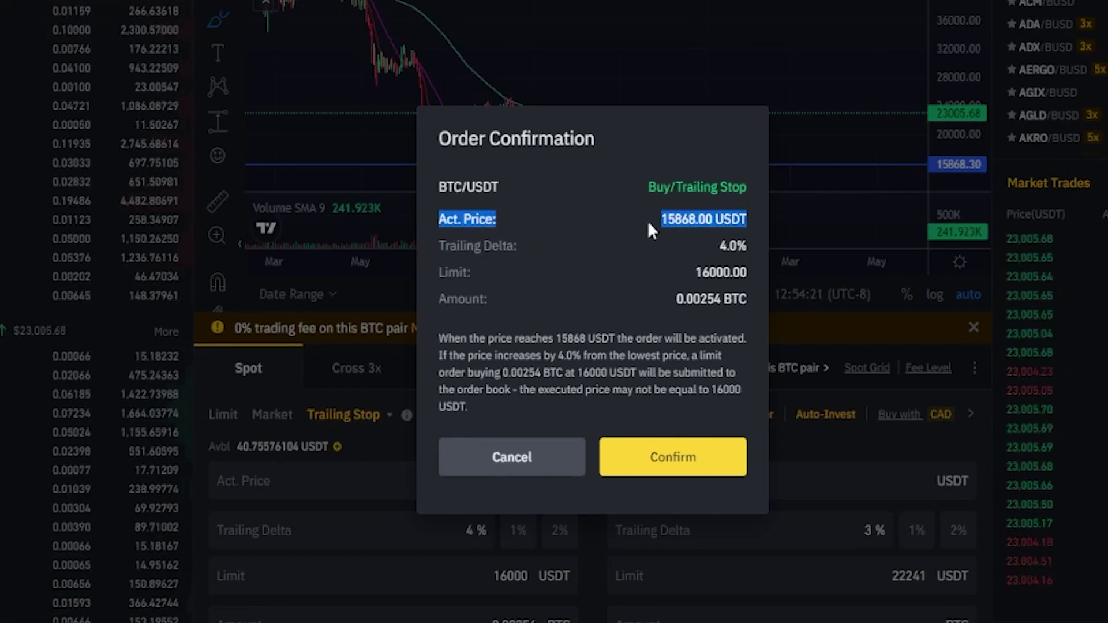
{"action": "left_click", "coordinate": [628, 211]}
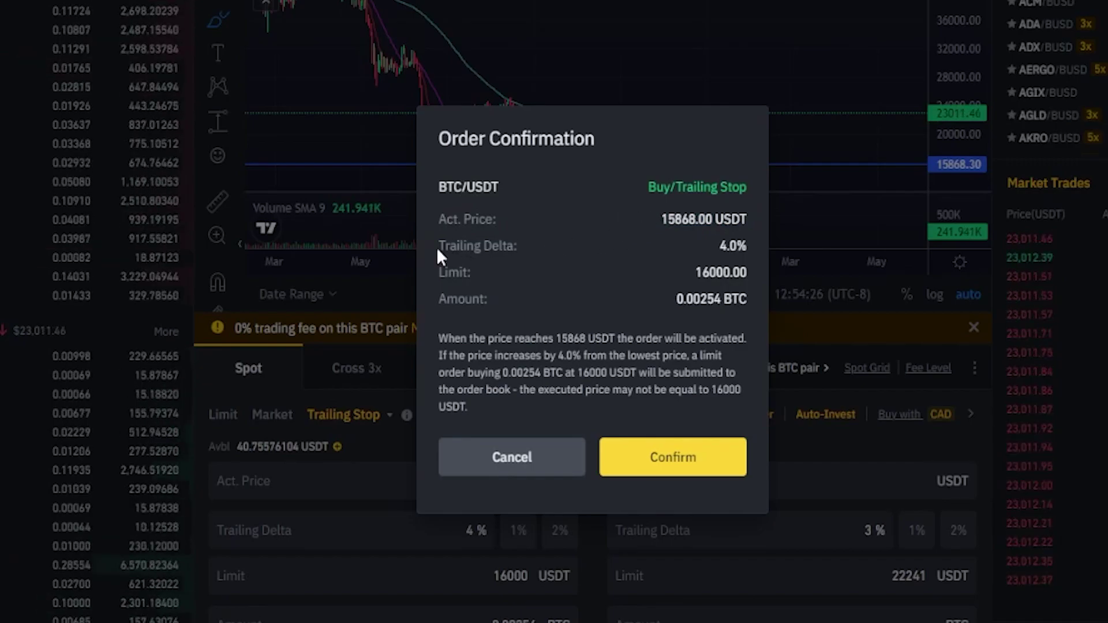
{"action": "left_click_drag", "start_coordinate": [438, 251], "coordinate": [555, 253]}
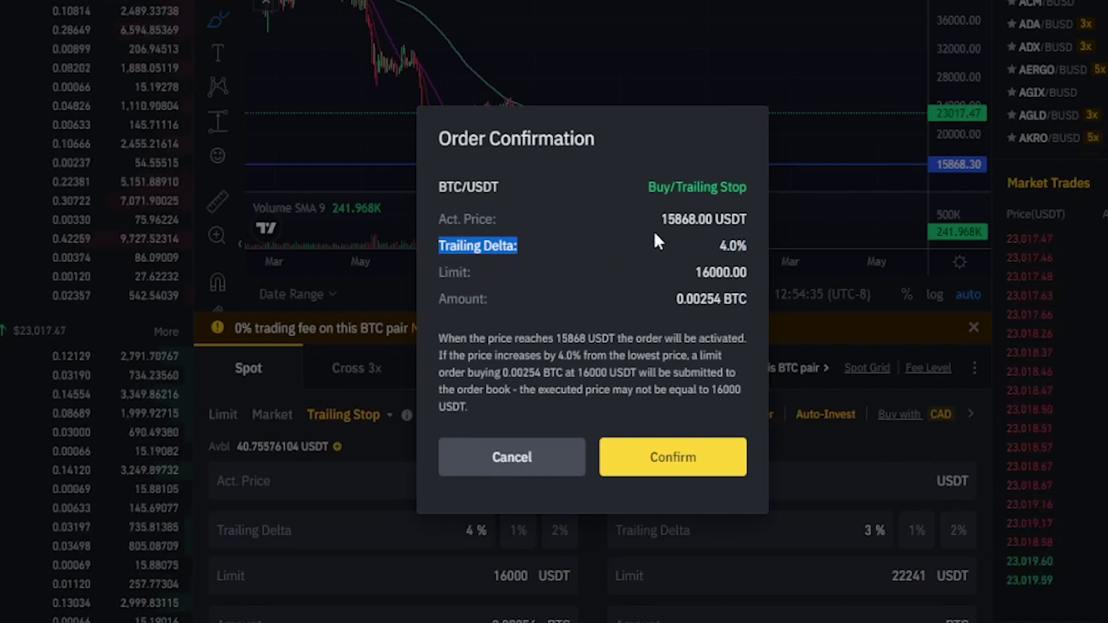
{"action": "left_click", "coordinate": [435, 239]}
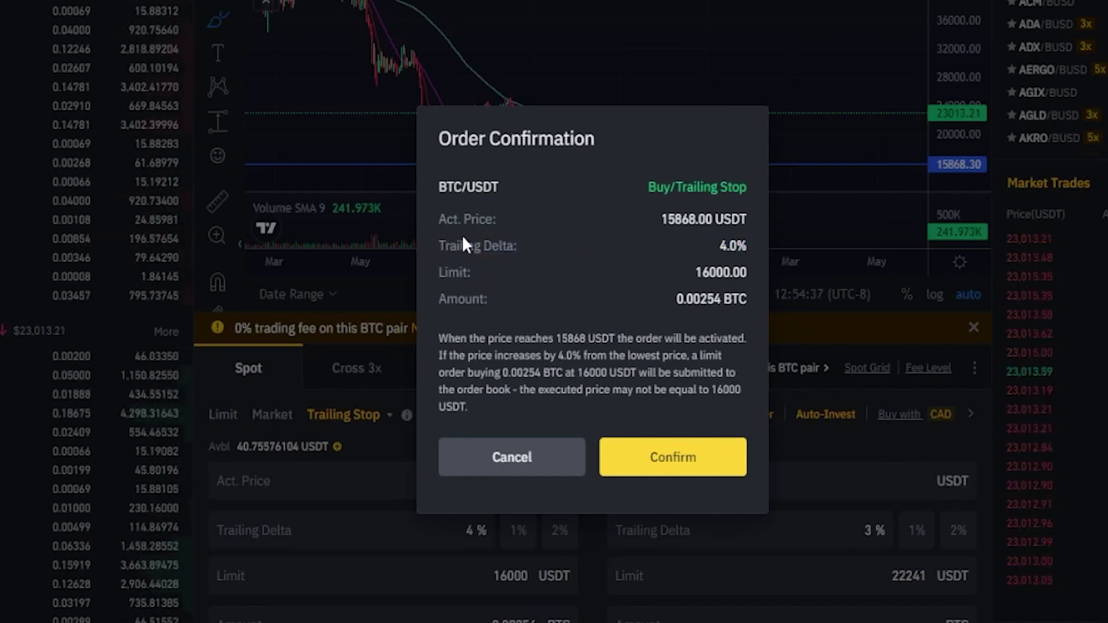
{"action": "left_click_drag", "start_coordinate": [440, 271], "coordinate": [526, 276]}
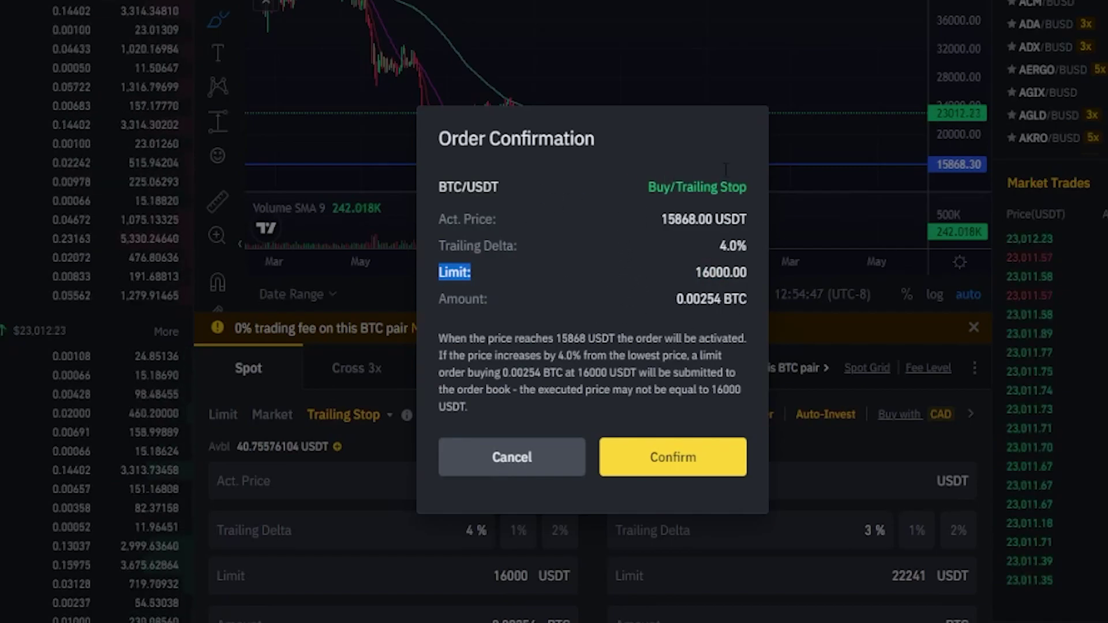
{"action": "left_click", "coordinate": [684, 462]}
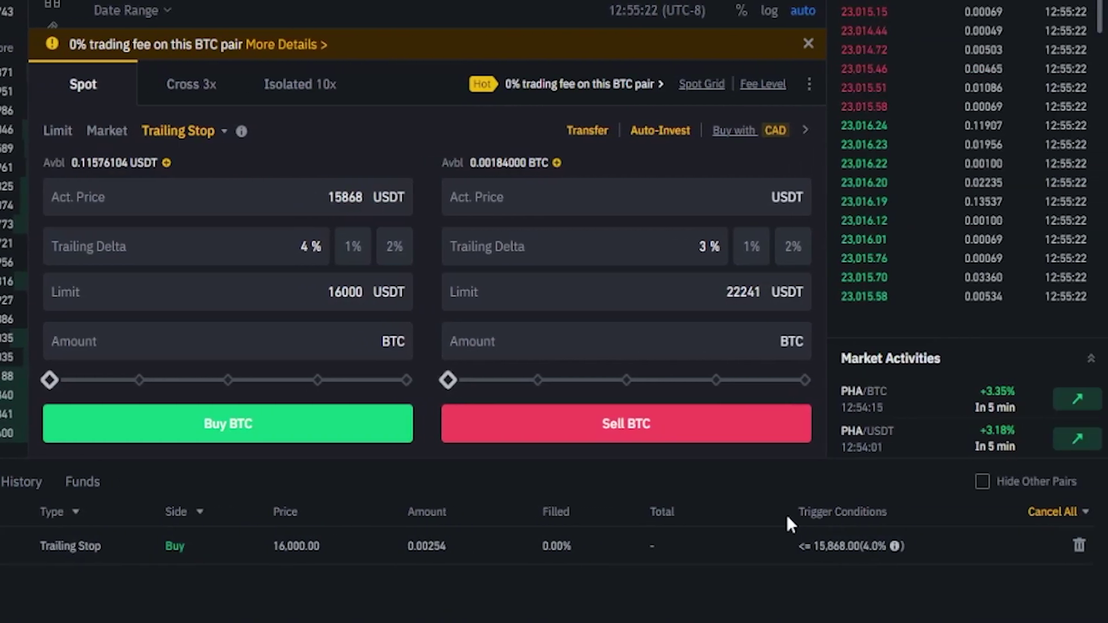
- Check the order's 15,868.00 trigger condition in Open Orders, then cancel the trailing stop buy
{"action": "left_click_drag", "start_coordinate": [785, 514], "coordinate": [885, 508]}
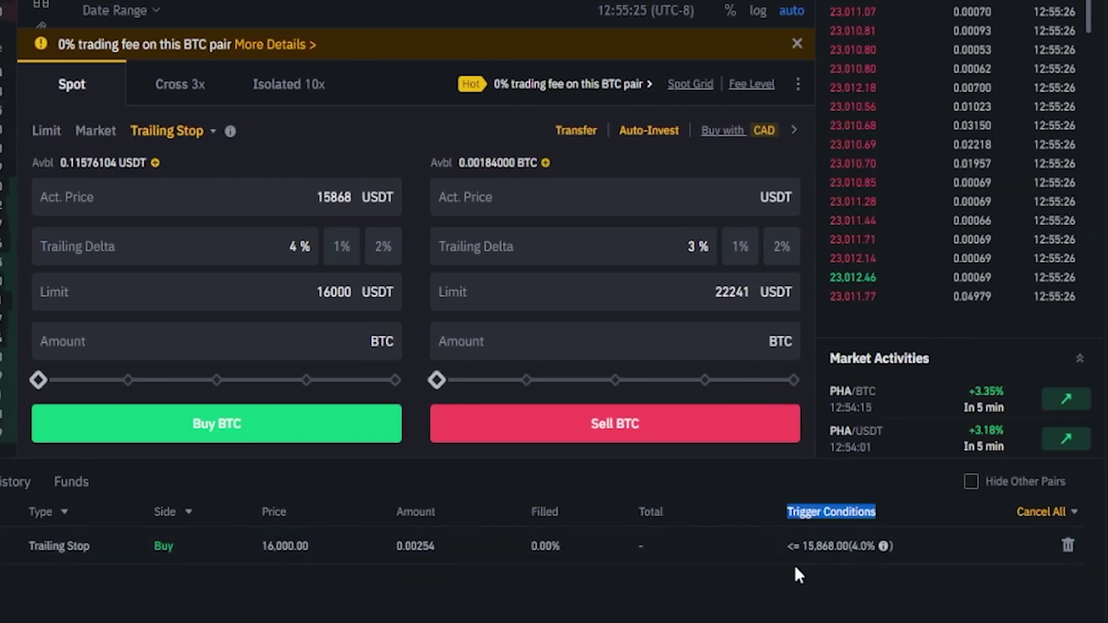
{"action": "mouse_move", "coordinate": [801, 545]}
{"action": "left_mouse_down"}
{"action": "mouse_move", "coordinate": [857, 532]}
{"action": "mouse_move", "coordinate": [804, 534]}
{"action": "mouse_move", "coordinate": [801, 544]}
{"action": "left_mouse_up"}
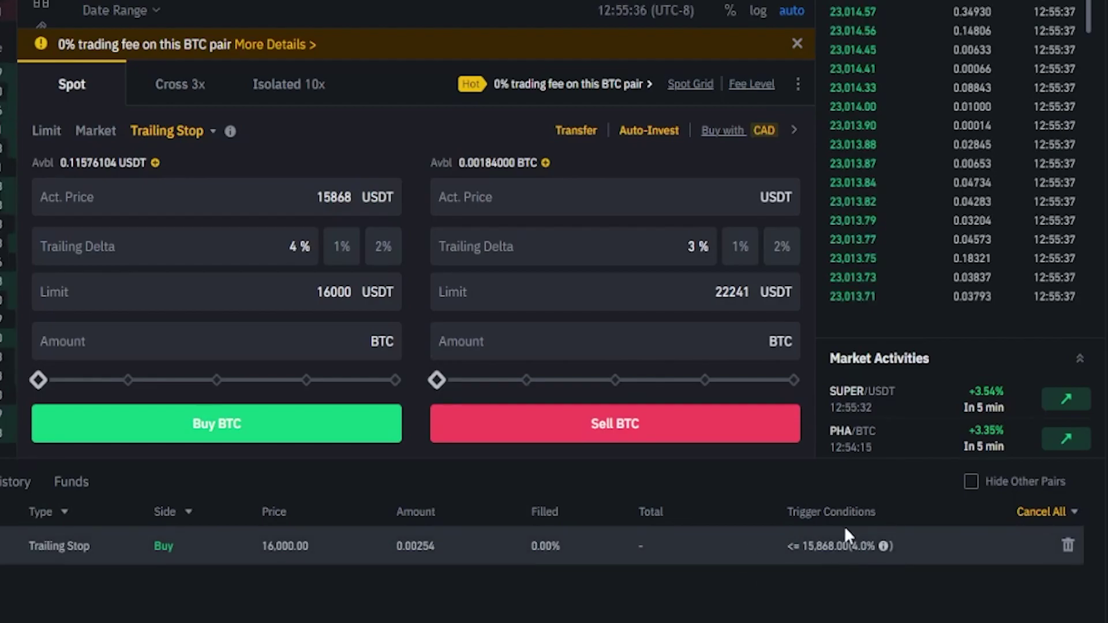
{"action": "left_click", "coordinate": [1067, 548]}
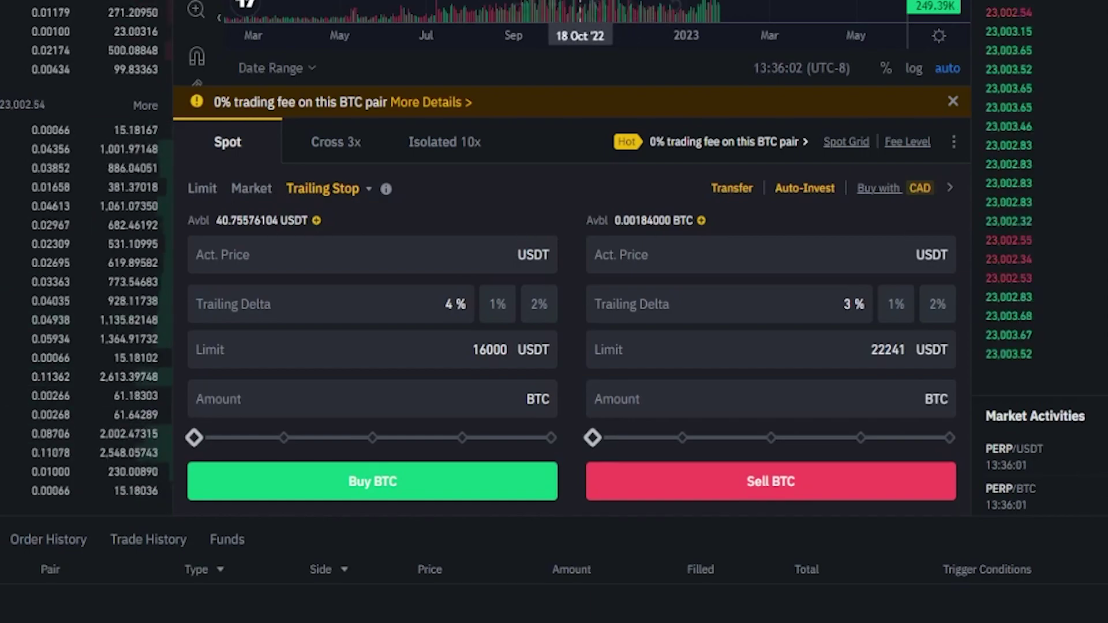
- With Act. Price left empty, buy 0.00254 BTC using the full balance and submit it
{"action": "left_click", "coordinate": [375, 312]}
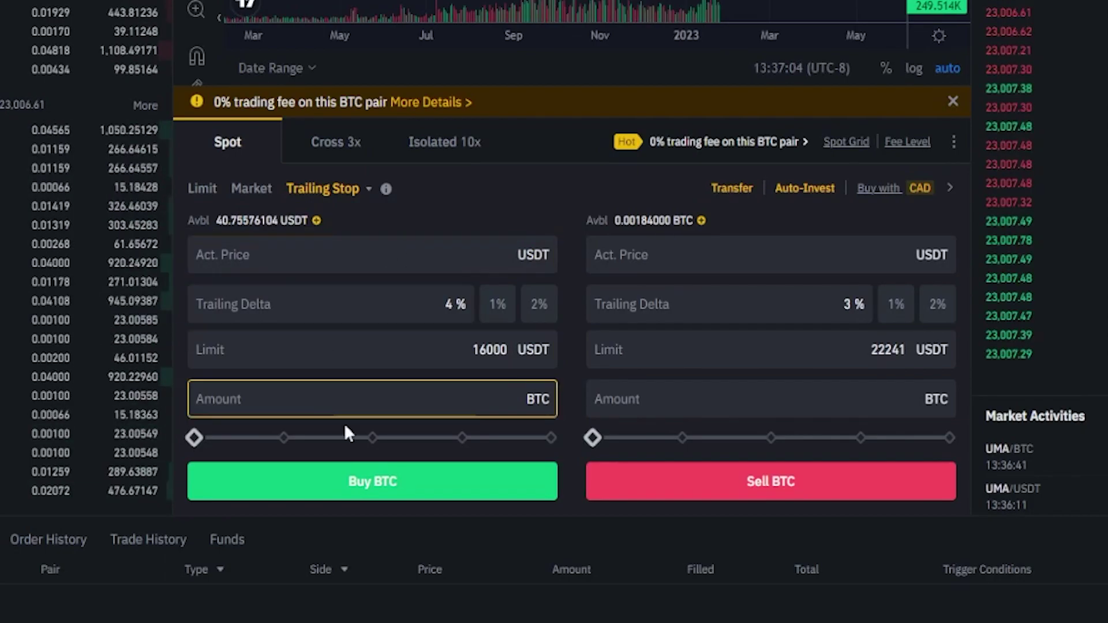
{"action": "left_click", "coordinate": [551, 438]}
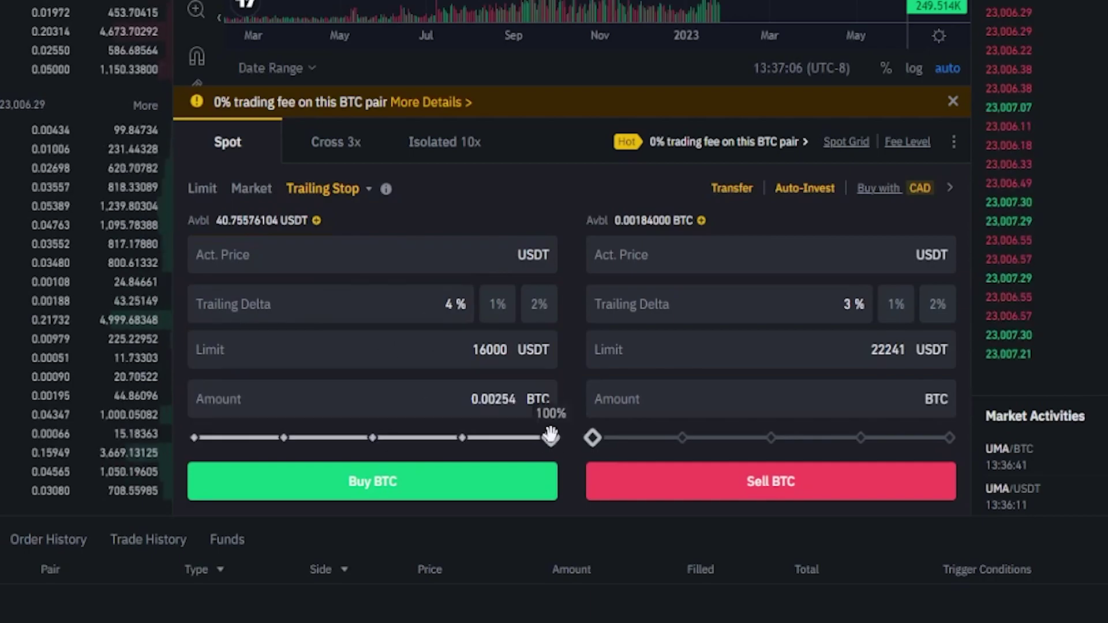
{"action": "left_click", "coordinate": [370, 480]}
{"action": "left_click_drag", "start_coordinate": [417, 17], "coordinate": [407, 140]}
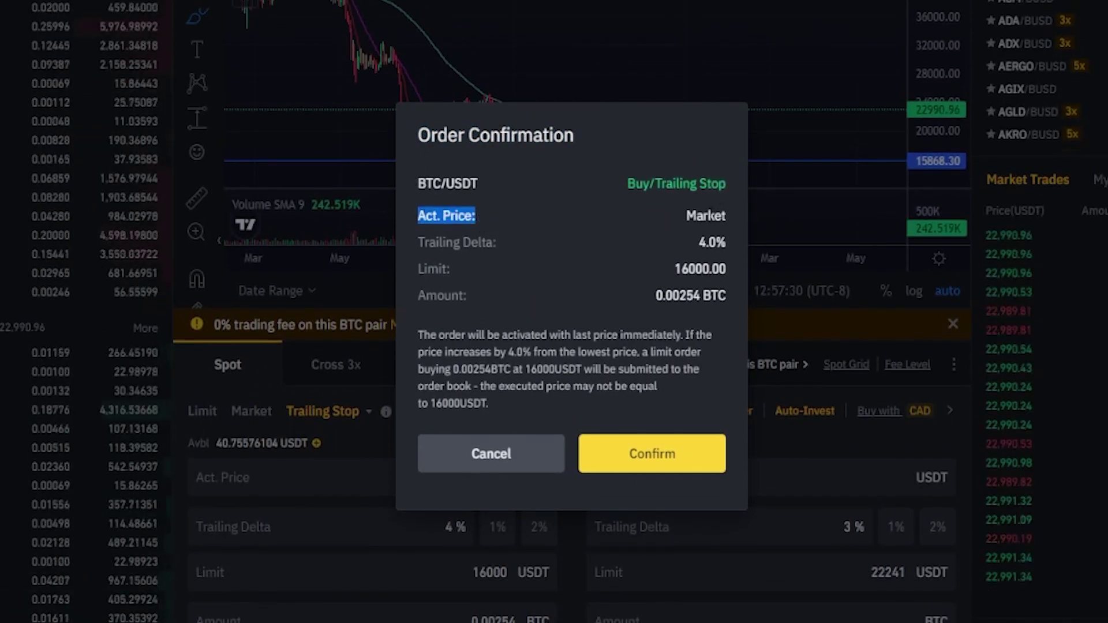
- Review the Market activation, 4.0% delta and 16000.00 limit, then confirm the order
{"action": "mouse_move", "coordinate": [686, 217]}
{"action": "left_mouse_down"}
{"action": "mouse_move", "coordinate": [697, 217]}
{"action": "mouse_move", "coordinate": [687, 222]}
{"action": "left_mouse_up"}
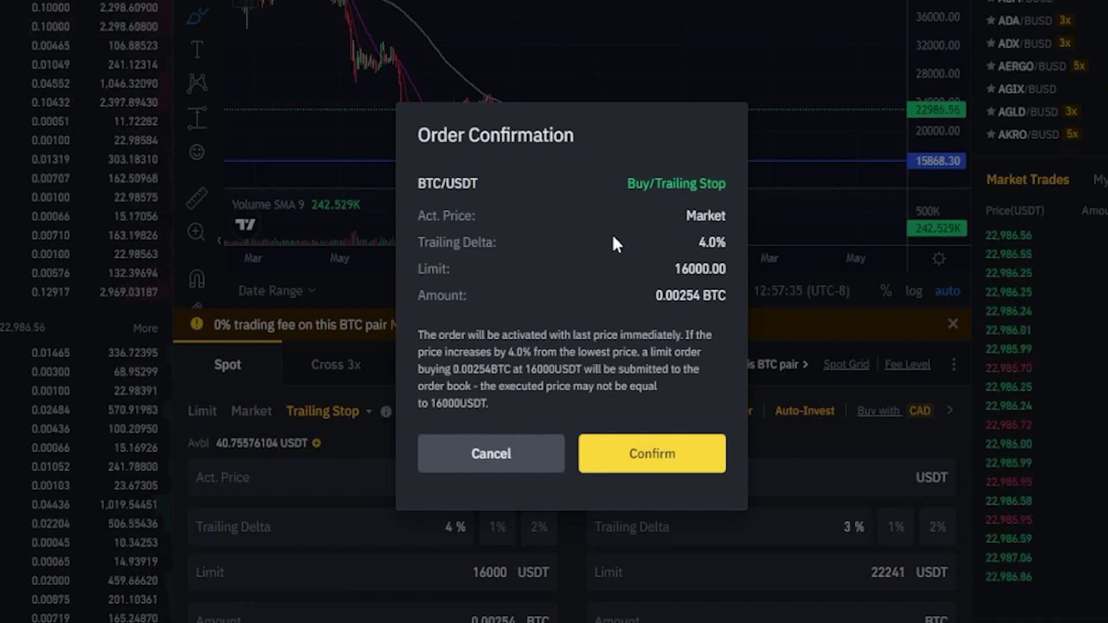
{"action": "left_click_drag", "start_coordinate": [428, 242], "coordinate": [645, 246]}
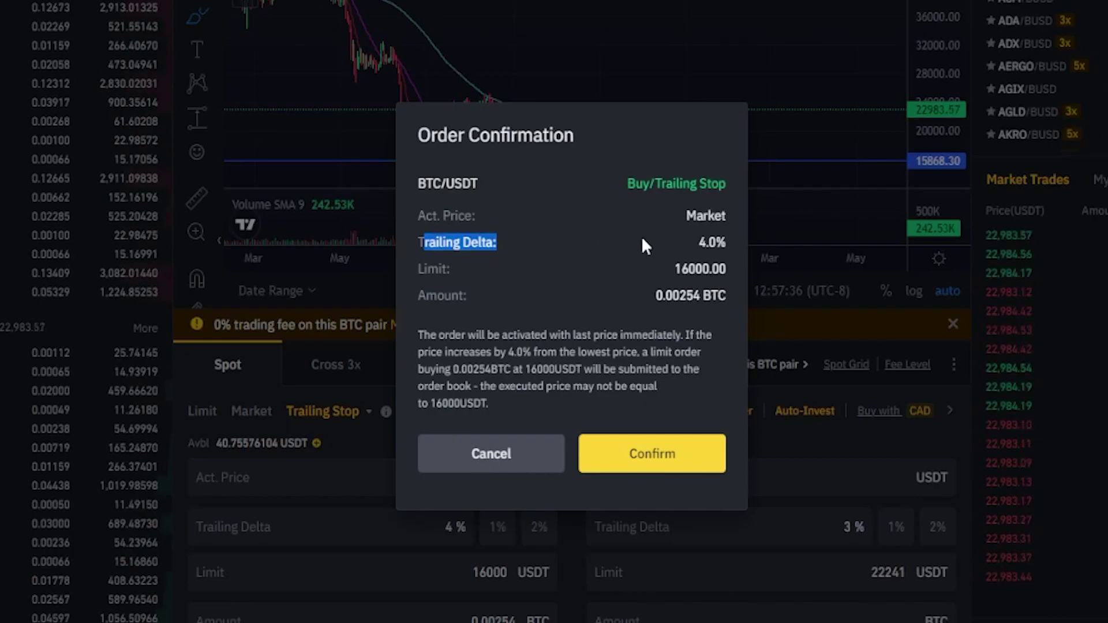
{"action": "left_click", "coordinate": [507, 243]}
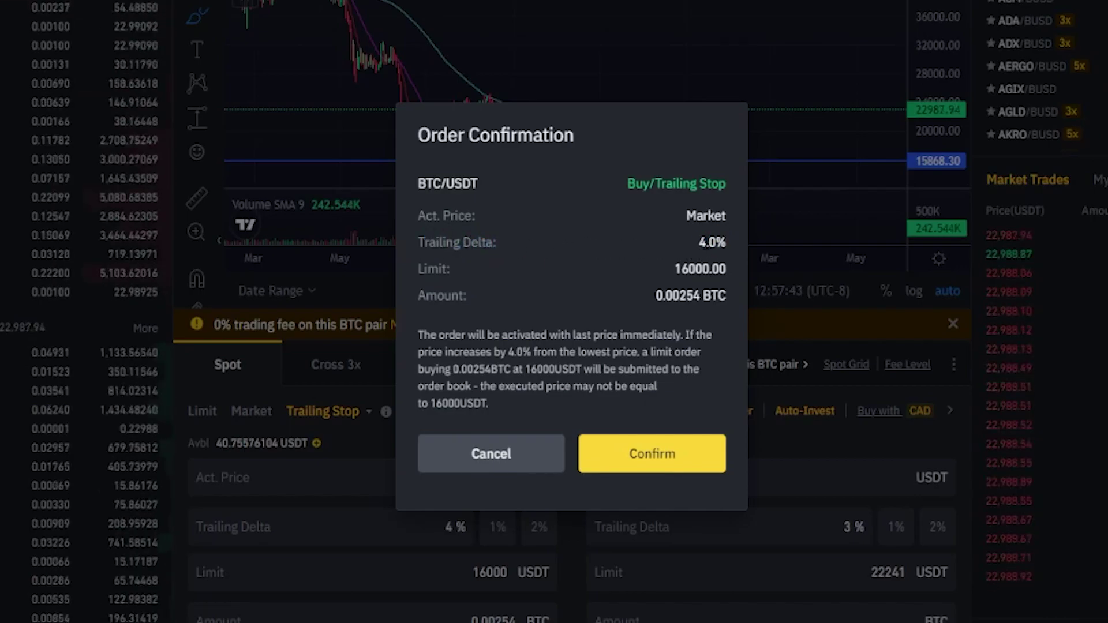
{"action": "left_click_drag", "start_coordinate": [440, 270], "coordinate": [428, 270]}
{"action": "left_click_drag", "start_coordinate": [602, 267], "coordinate": [735, 264]}
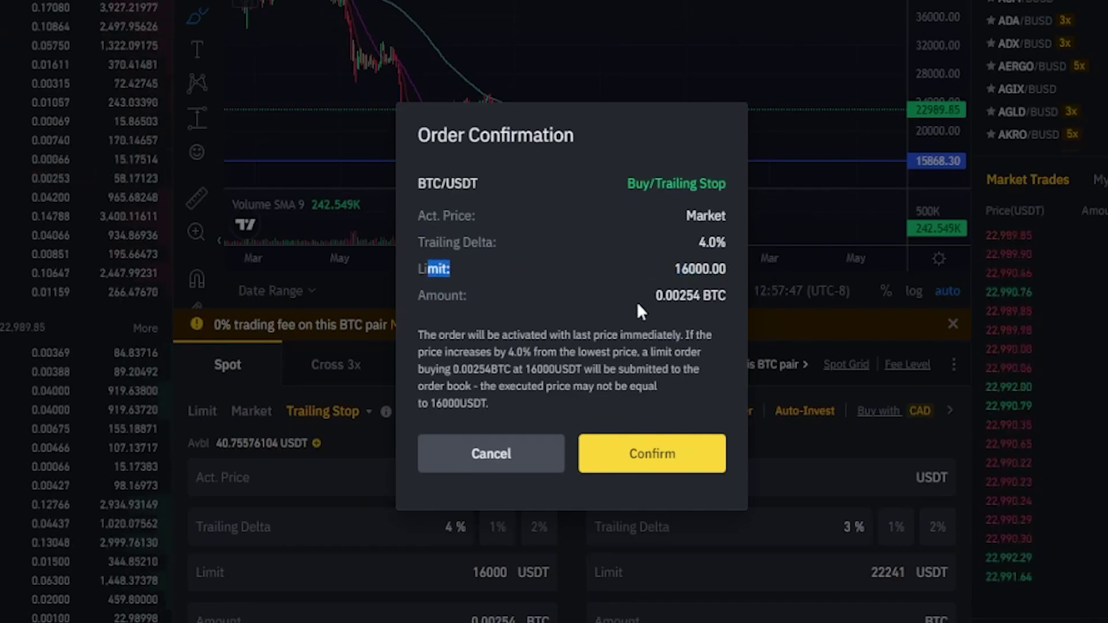
{"action": "left_click", "coordinate": [576, 268]}
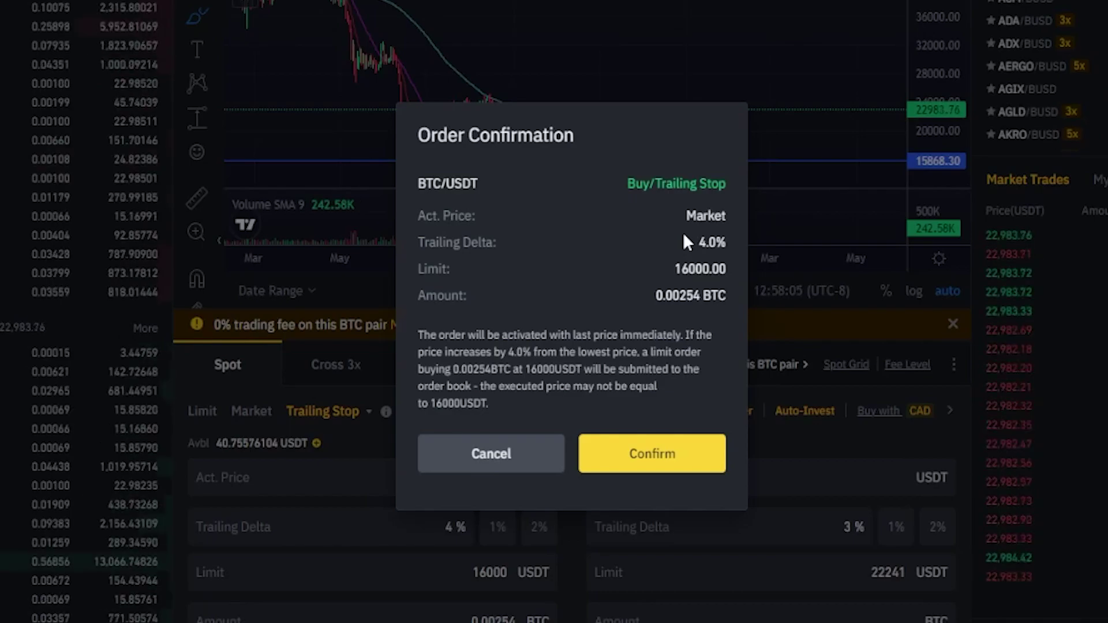
{"action": "left_click_drag", "start_coordinate": [674, 269], "coordinate": [651, 274]}
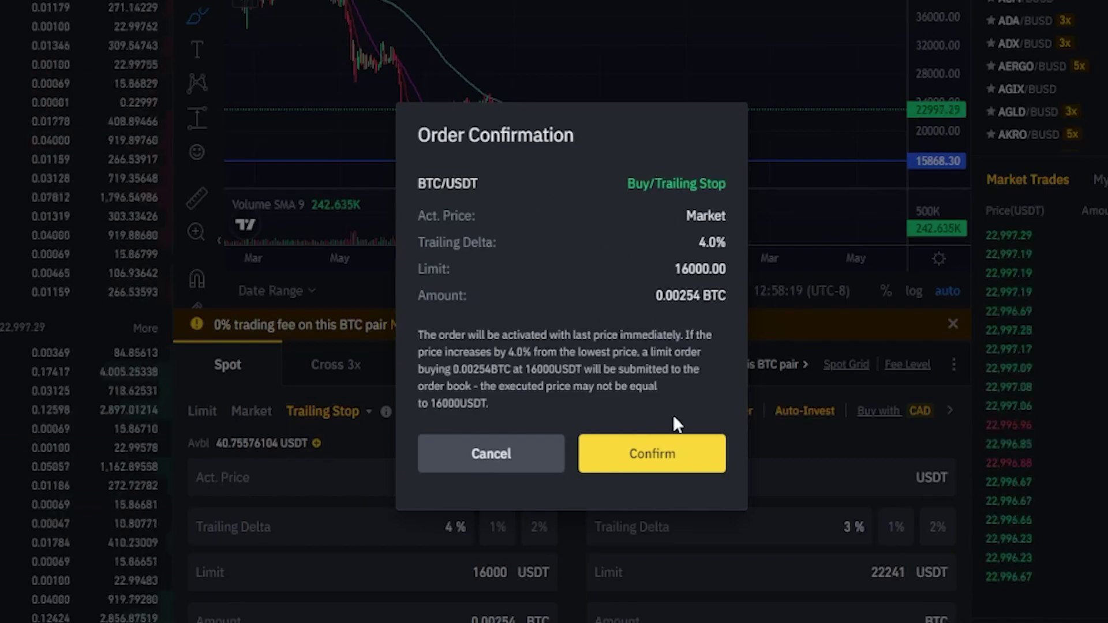
{"action": "left_click", "coordinate": [673, 468]}
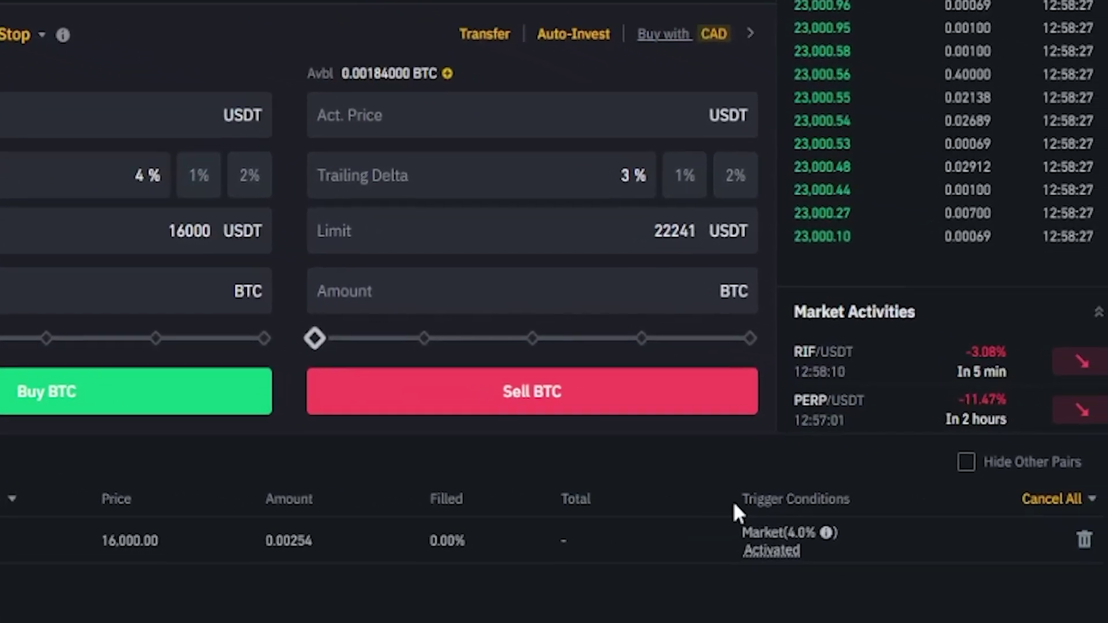
- Verify the order shows Market(4.0%) Activated, then sketch a yellow curve falling below 15868.30
{"action": "left_click_drag", "start_coordinate": [733, 501], "coordinate": [865, 512]}
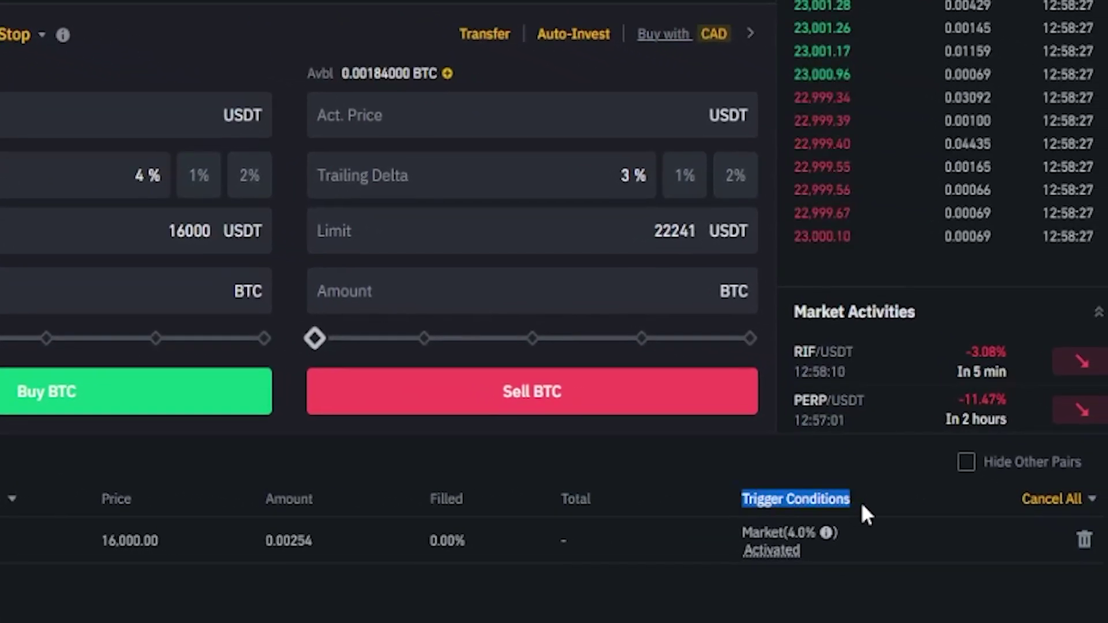
{"action": "left_click", "coordinate": [865, 512]}
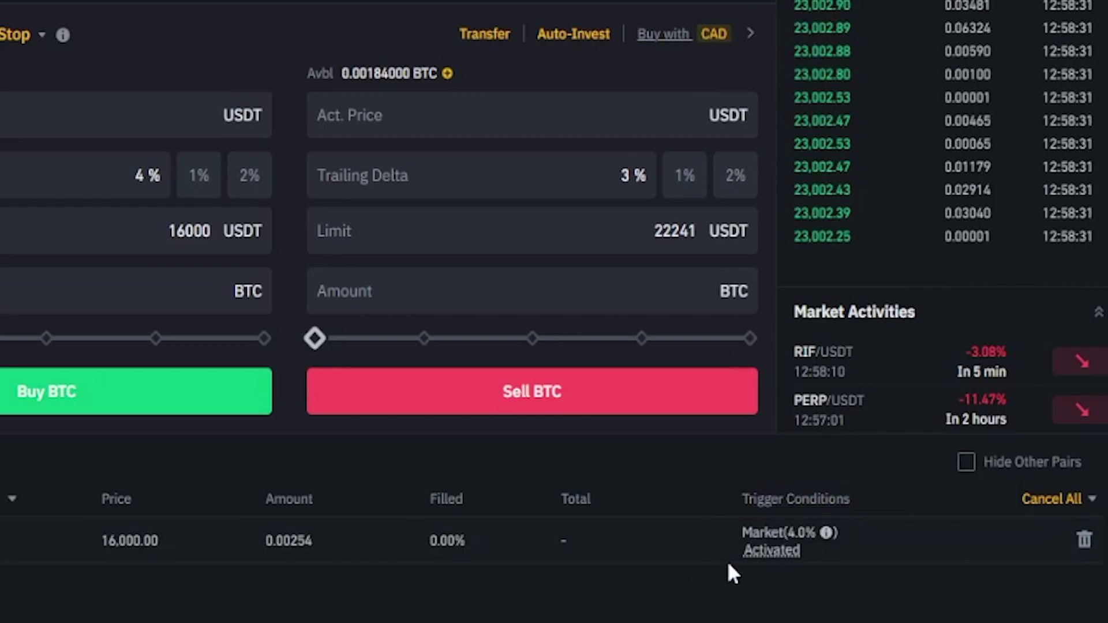
{"action": "left_click_drag", "start_coordinate": [731, 558], "coordinate": [813, 554]}
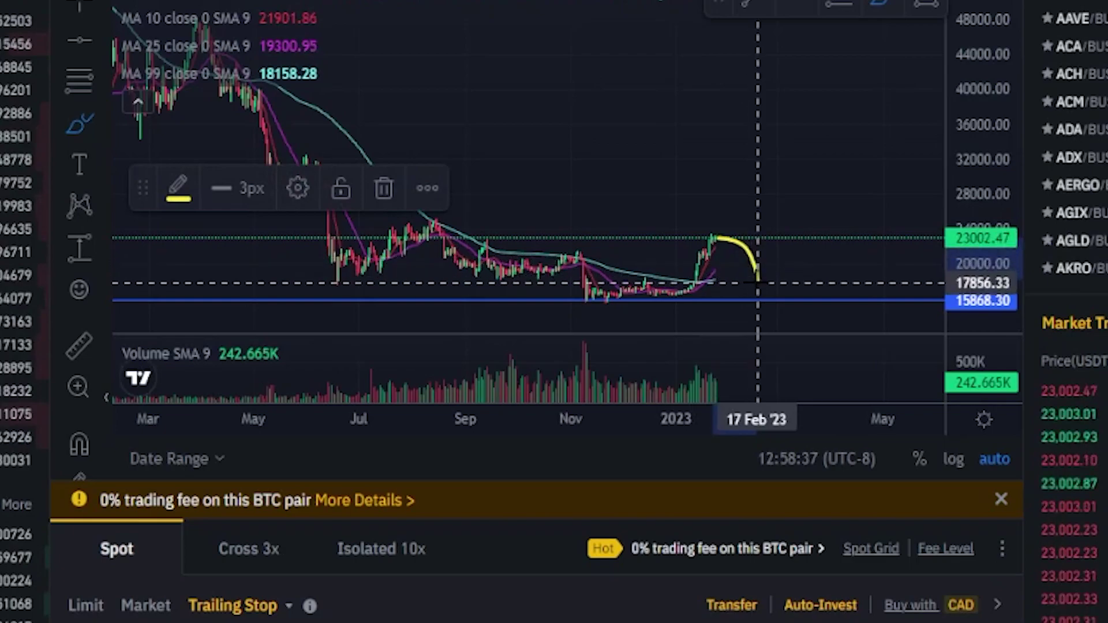
{"action": "mouse_move", "coordinate": [757, 282]}
{"action": "left_mouse_down"}
{"action": "mouse_move", "coordinate": [765, 321]}
{"action": "mouse_move", "coordinate": [776, 322]}
{"action": "left_mouse_up"}
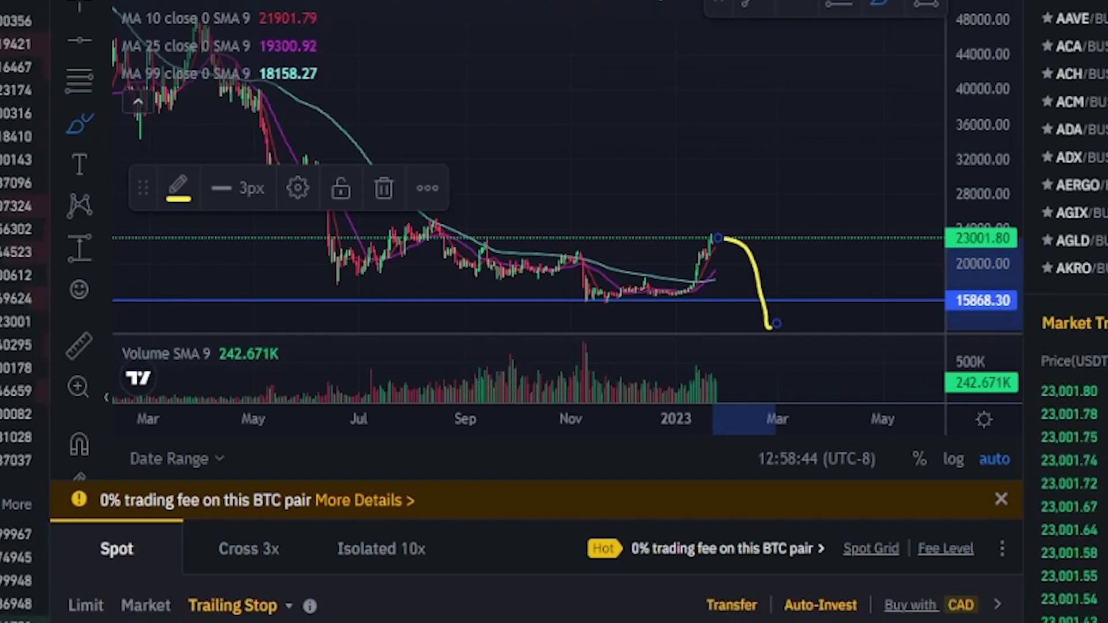
- Delete the falling sketch, draw a yellow dip-then-sharp-rise curve, and circle the area above 15868
{"action": "key", "text": "Delete"}
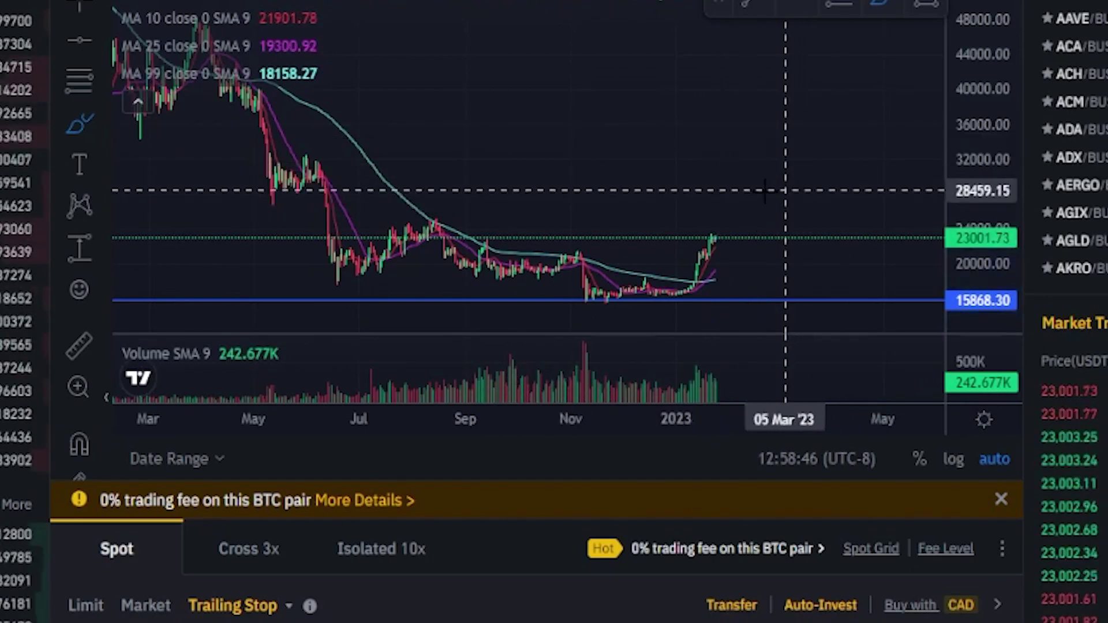
{"action": "mouse_move", "coordinate": [718, 237]}
{"action": "left_mouse_down"}
{"action": "mouse_move", "coordinate": [772, 265]}
{"action": "mouse_move", "coordinate": [818, 184]}
{"action": "left_mouse_up"}
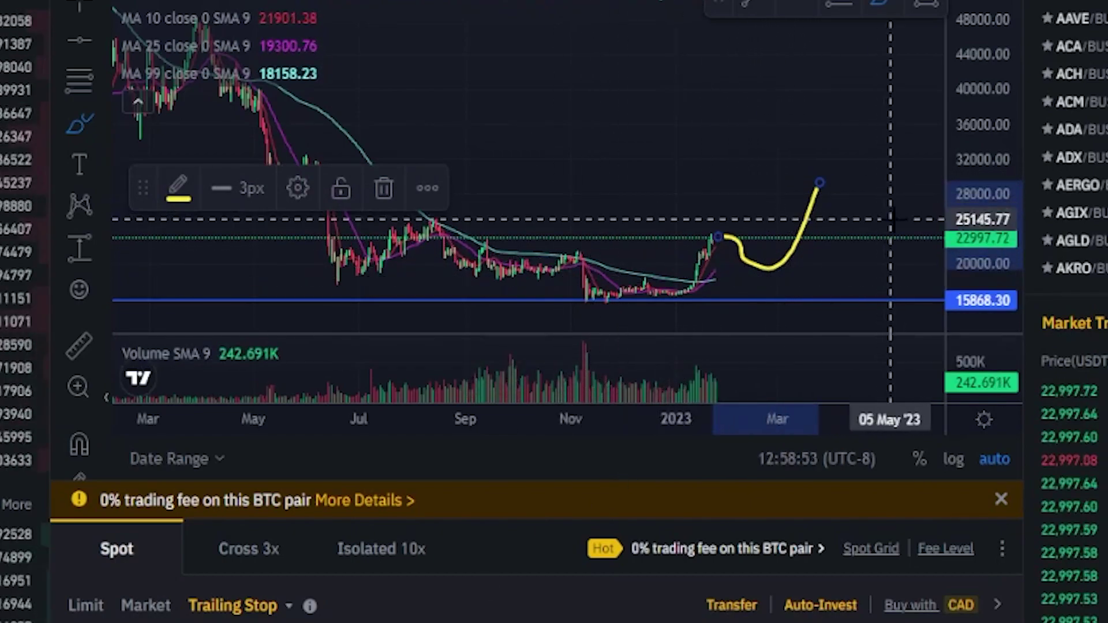
{"action": "mouse_move", "coordinate": [799, 291]}
{"action": "left_mouse_down"}
{"action": "mouse_move", "coordinate": [766, 293]}
{"action": "mouse_move", "coordinate": [810, 316]}
{"action": "mouse_move", "coordinate": [782, 292]}
{"action": "left_mouse_up"}
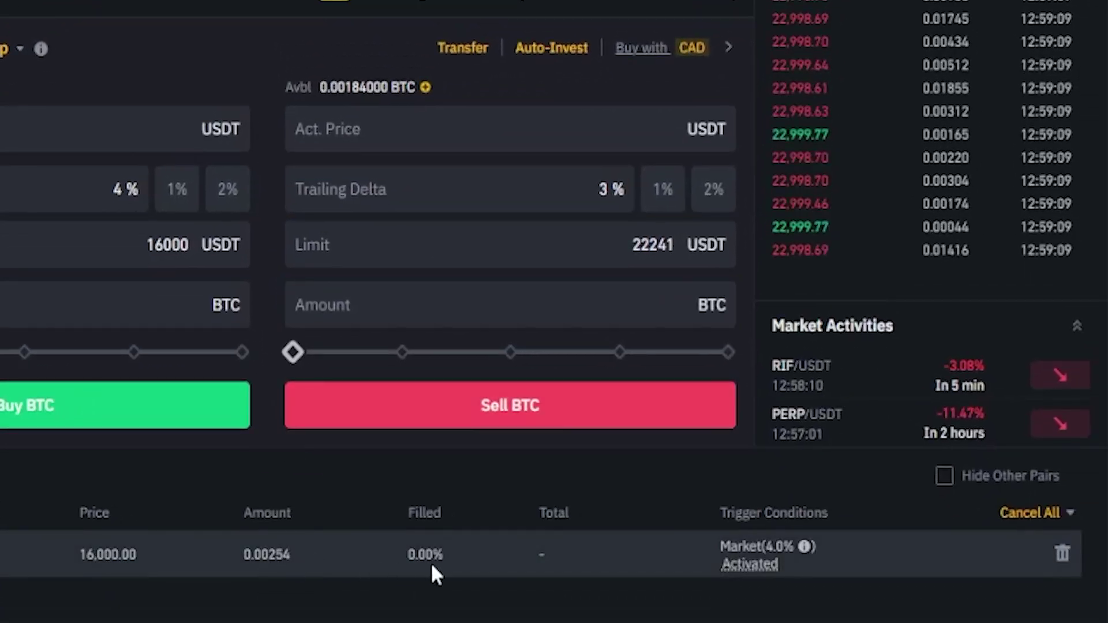
- Cancel the activated 0.00254 BTC trailing stop buy order at 16,000 from Open Orders
{"action": "left_click", "coordinate": [1064, 555]}
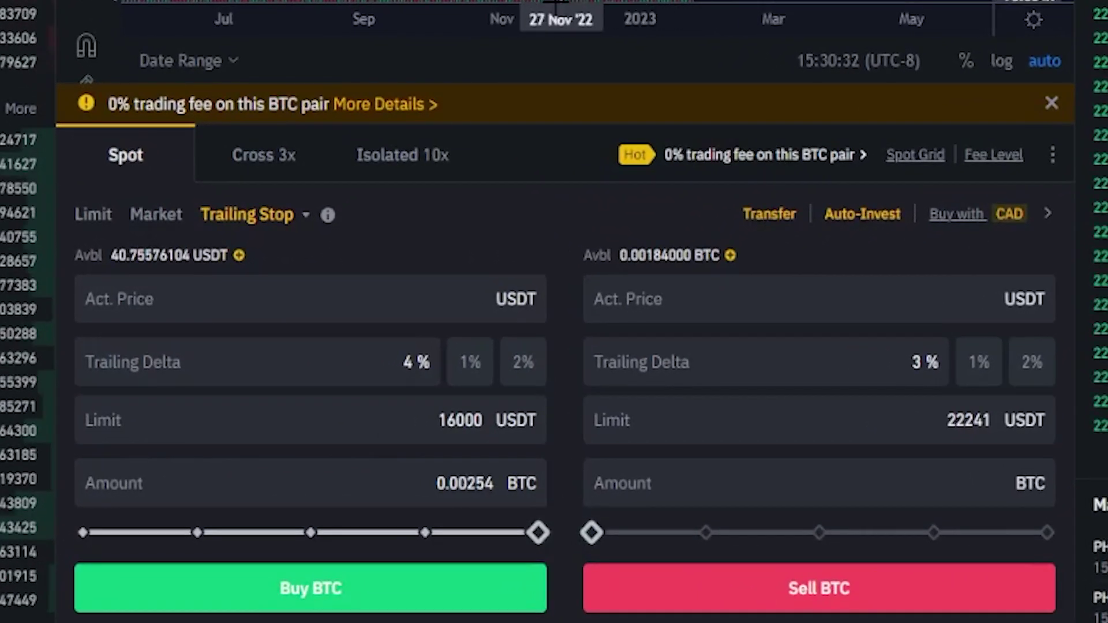
- Open the 'How to Use Spot Trailing Stop Order' help article via the Trailing Stop info tooltip
{"action": "mouse_move", "coordinate": [329, 219]}
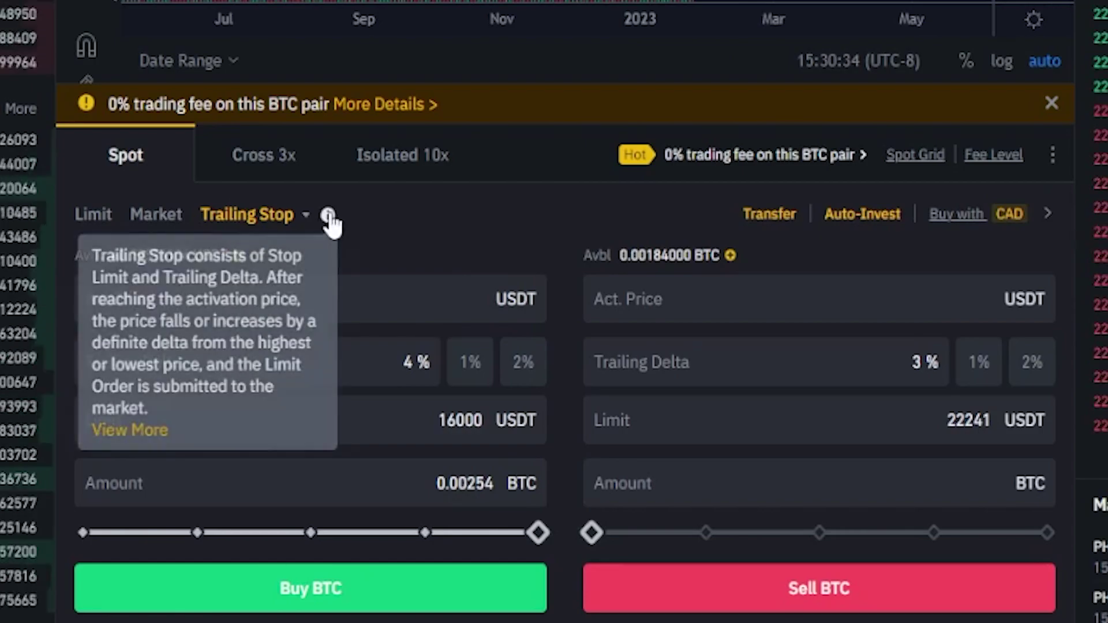
{"action": "left_click", "coordinate": [110, 430]}
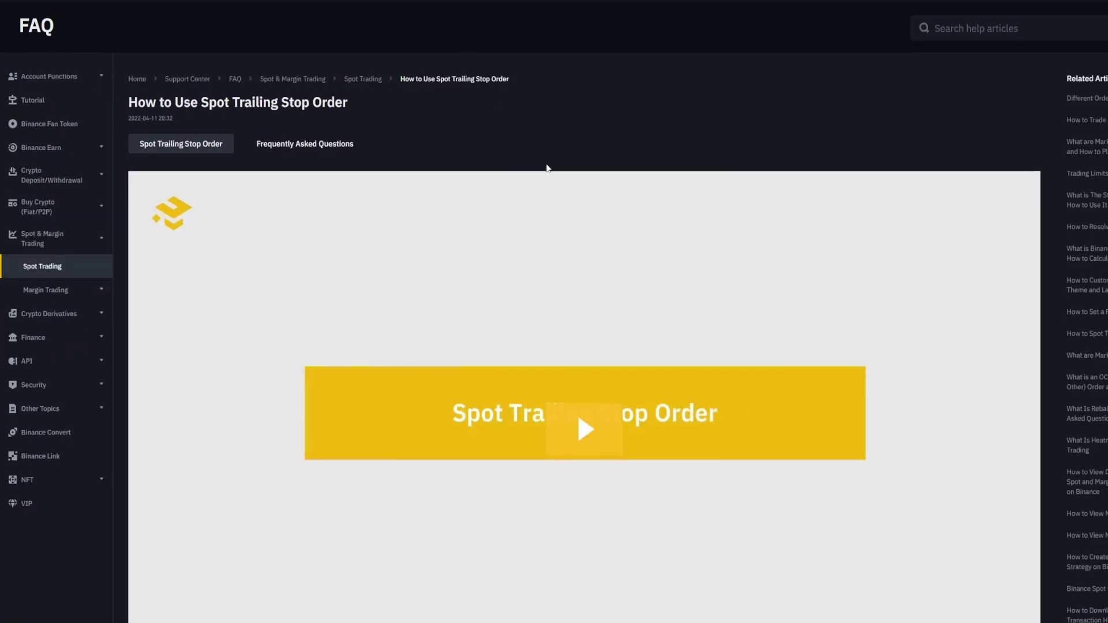
{"action": "scroll", "coordinate": [462, 473], "scroll_direction": "down", "scroll_amount": 2}
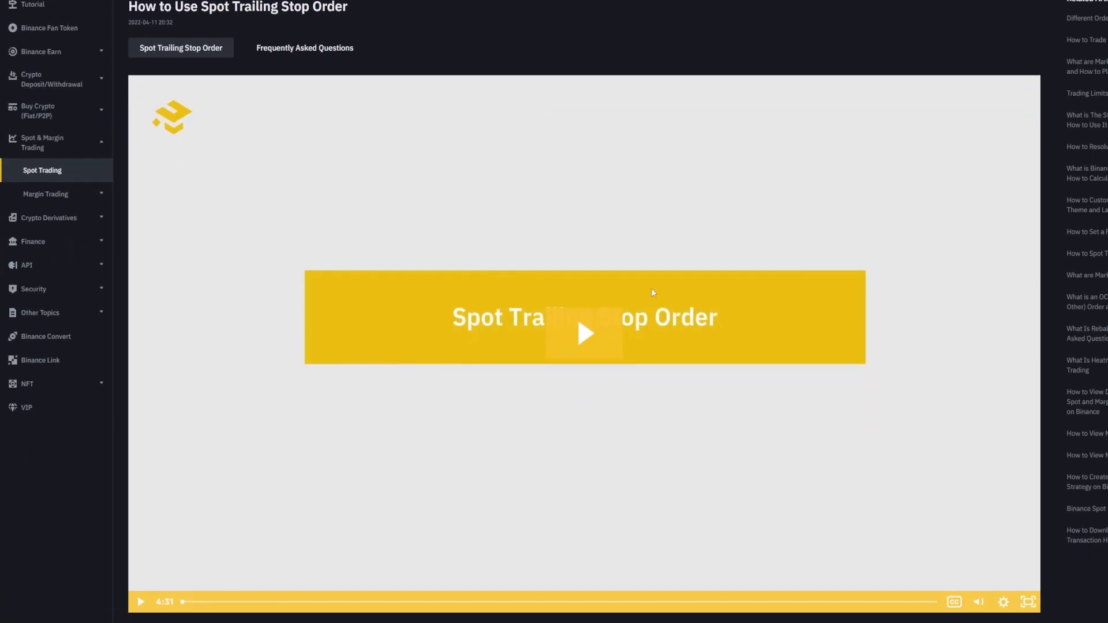